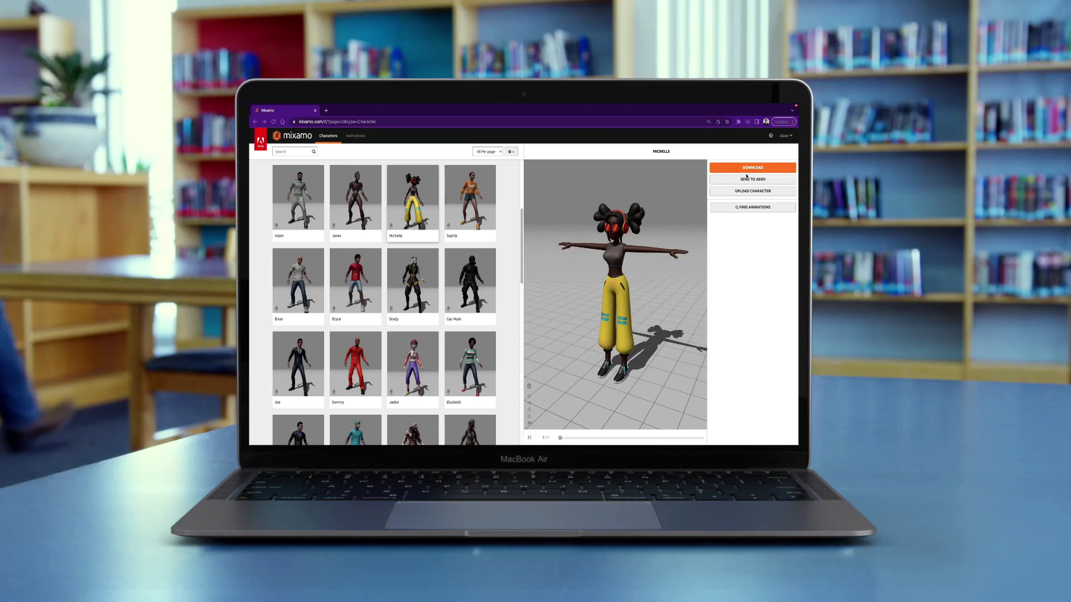
# Open Mixamo's Download Settings for the Michelle character
pyautogui.click(746, 168)
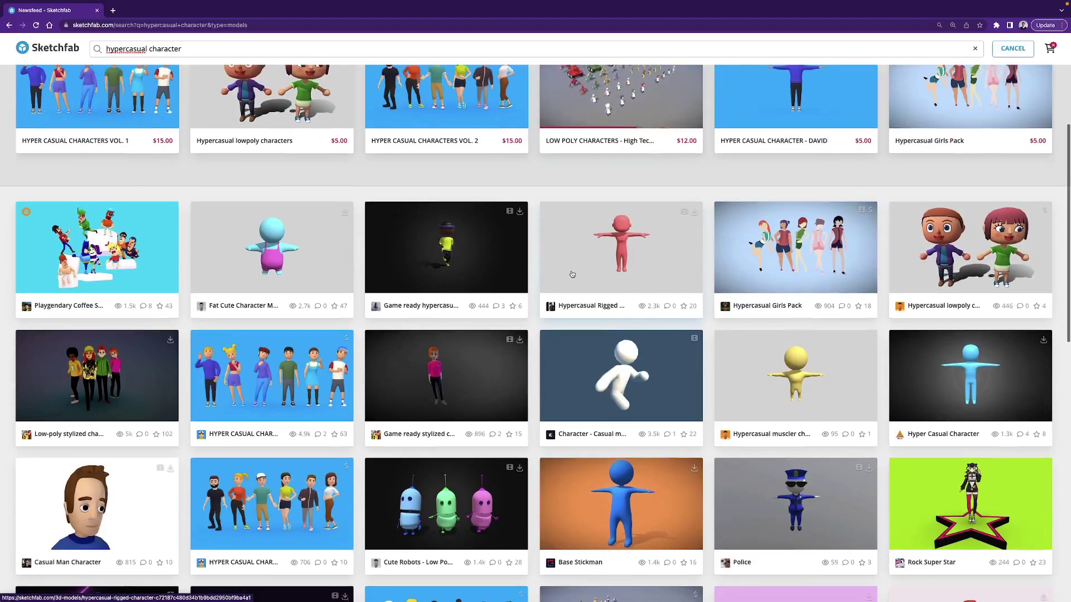
# Scroll the hypercasual character results and open the Base Stickman model viewer
pyautogui.scroll(-2, 572, 273)
pyautogui.scroll(-2, 572, 273)
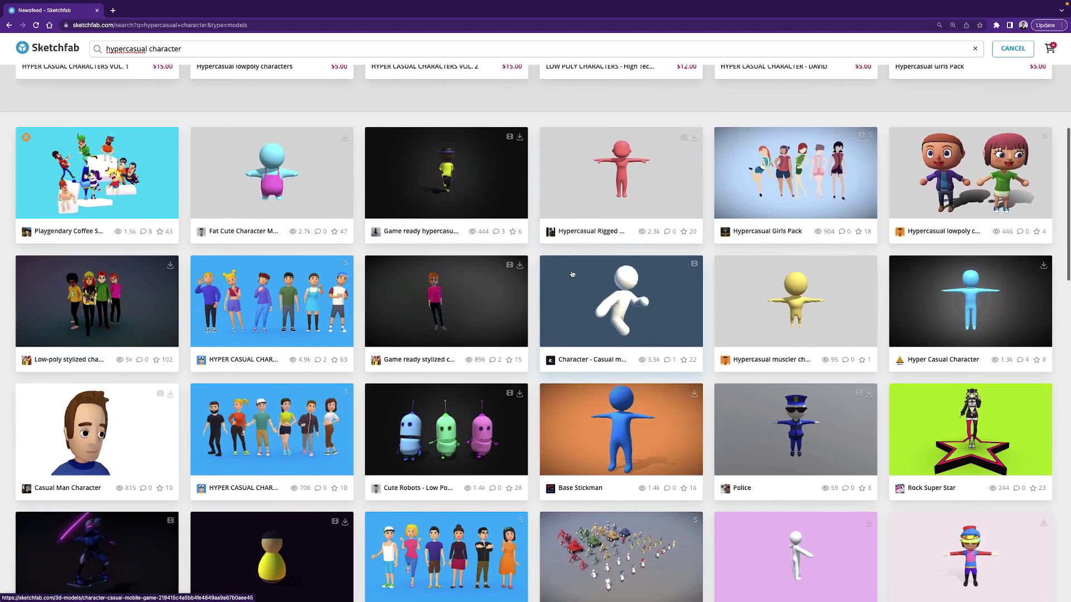
pyautogui.click(605, 383)
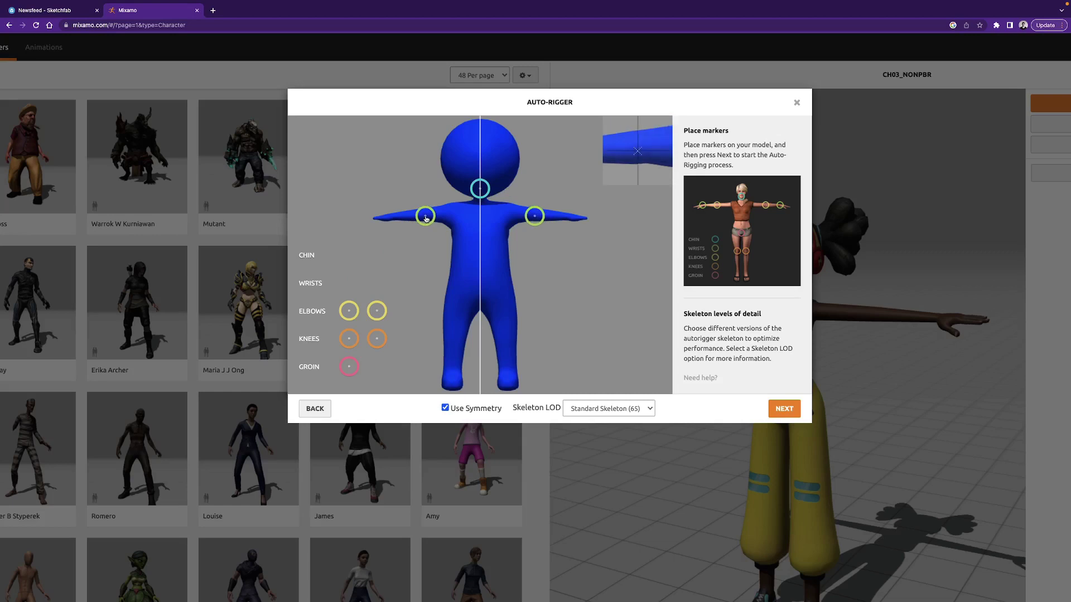
# Drag the wrist, elbow and knee markers onto the stickman's arms and legs
pyautogui.moveTo(425, 217); pyautogui.dragTo(393, 216)
pyautogui.moveTo(348, 311); pyautogui.dragTo(427, 213)
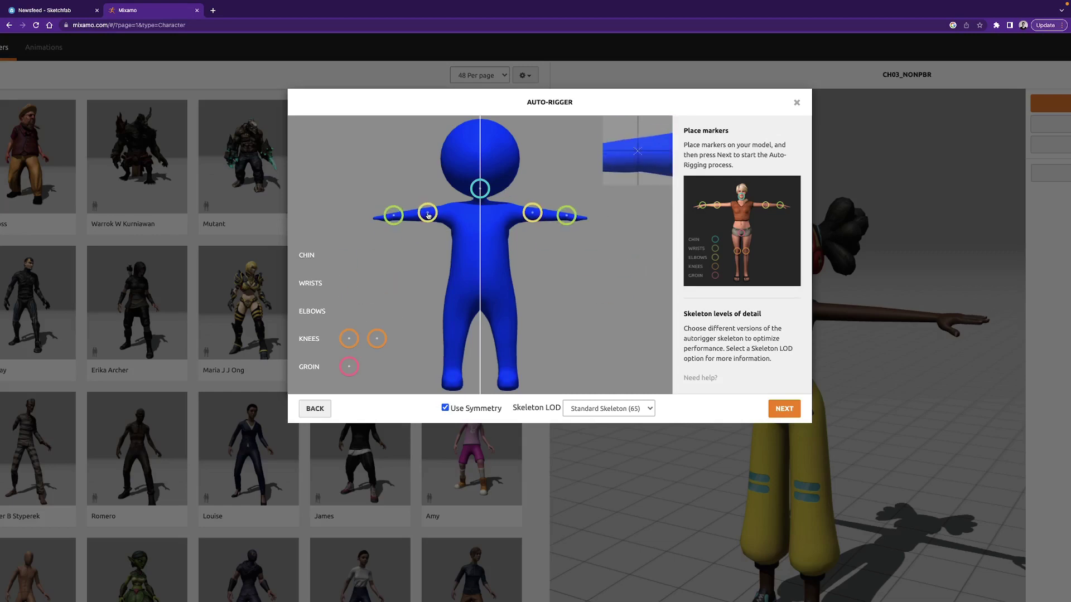
pyautogui.moveTo(348, 338); pyautogui.dragTo(443, 329)
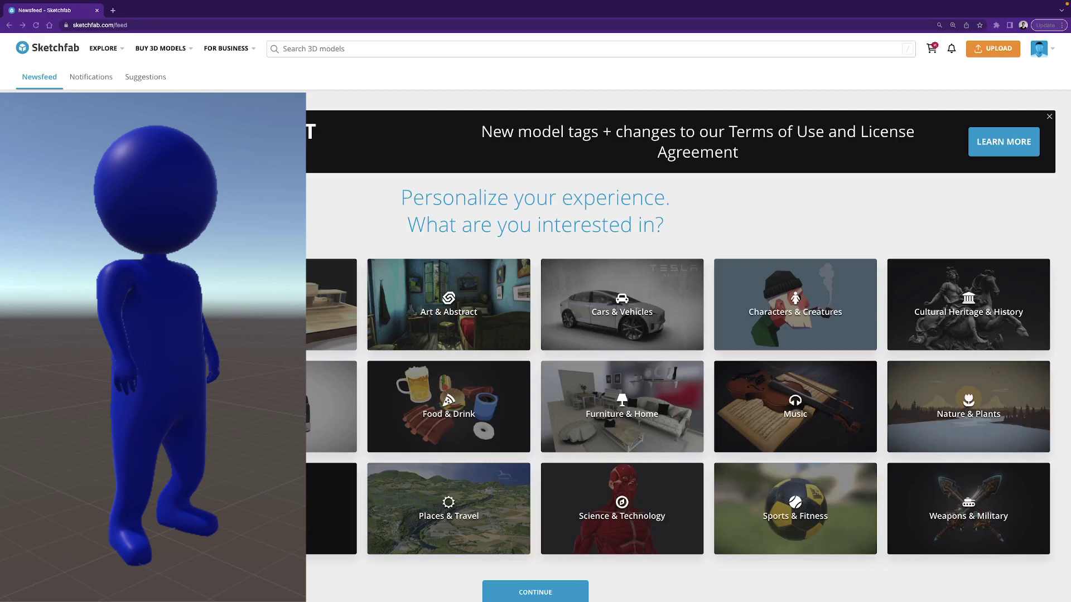
# Search Sketchfab for 'hypercasual character' and open the Base Stickman model to view it
pyautogui.click(478, 48)
pyautogui.write('hyp')
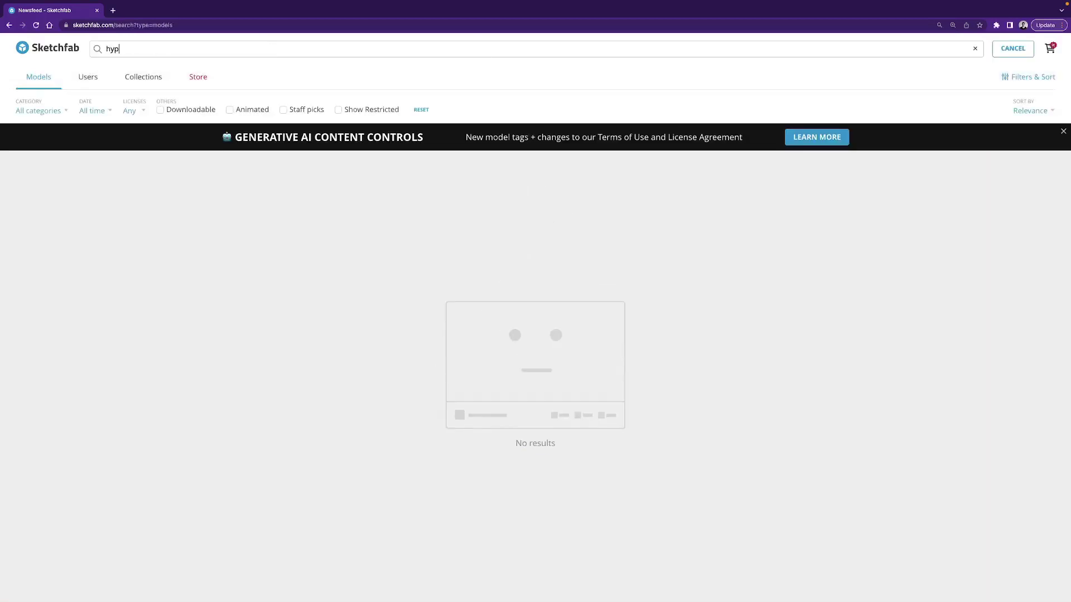
pyautogui.write('ercasual character')
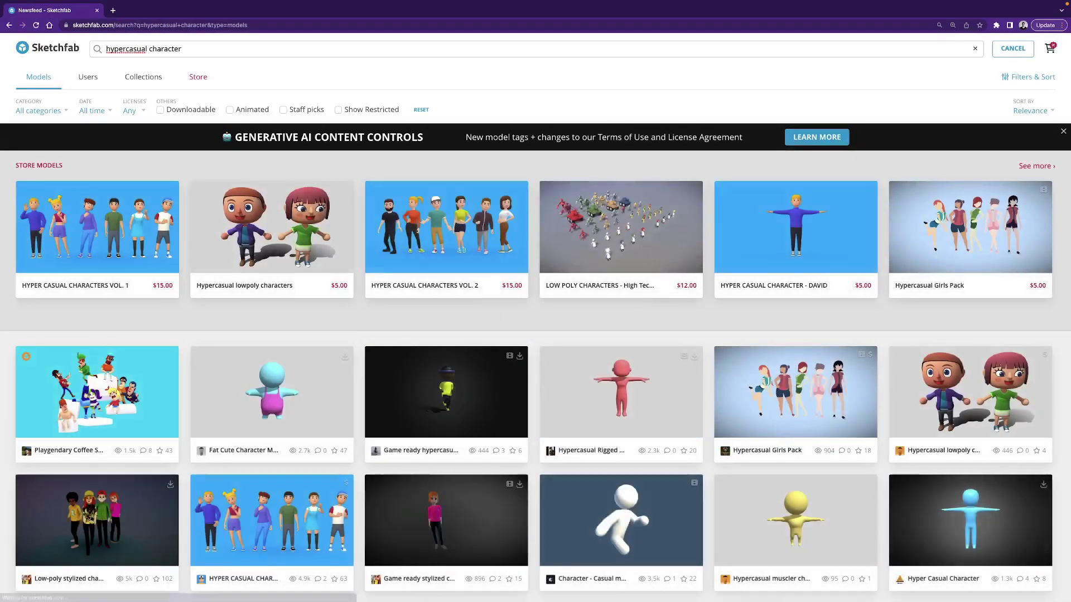
pyautogui.scroll(-5, 606, 383)
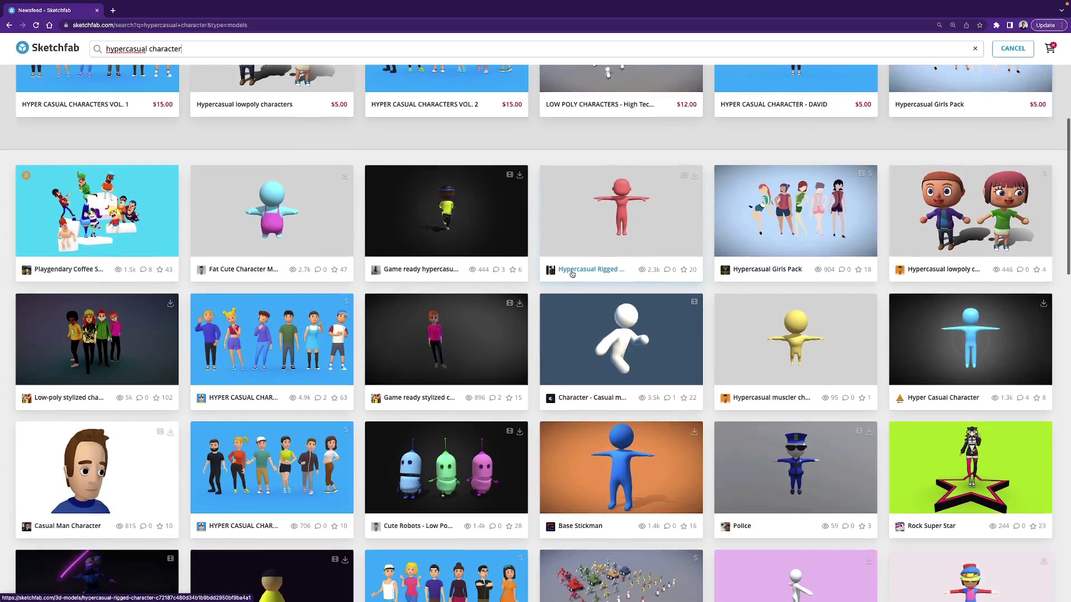
pyautogui.click(606, 383)
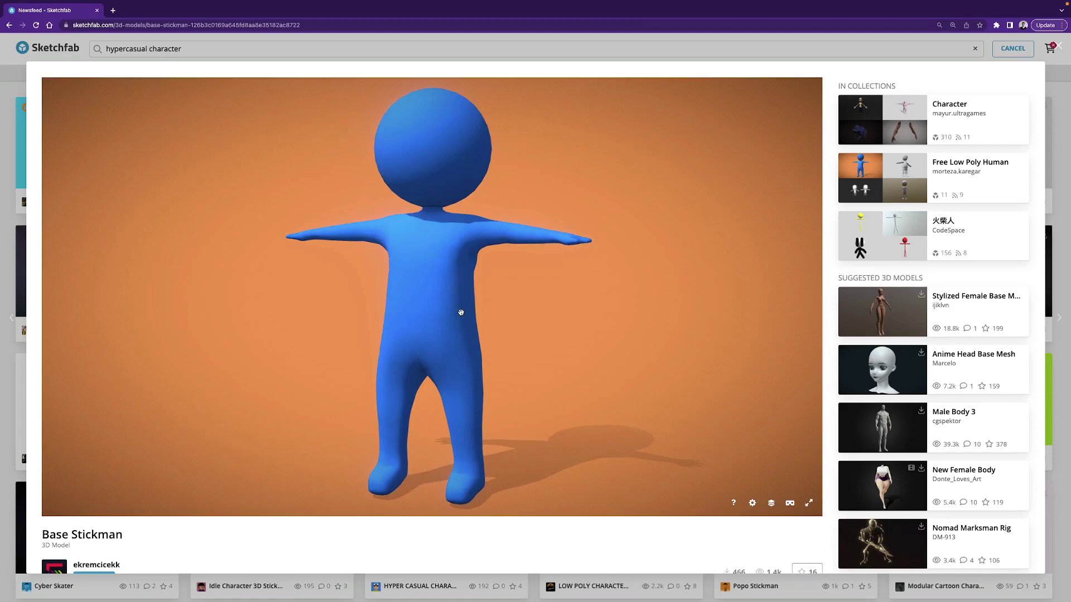
pyautogui.moveTo(462, 313); pyautogui.dragTo(431, 314)
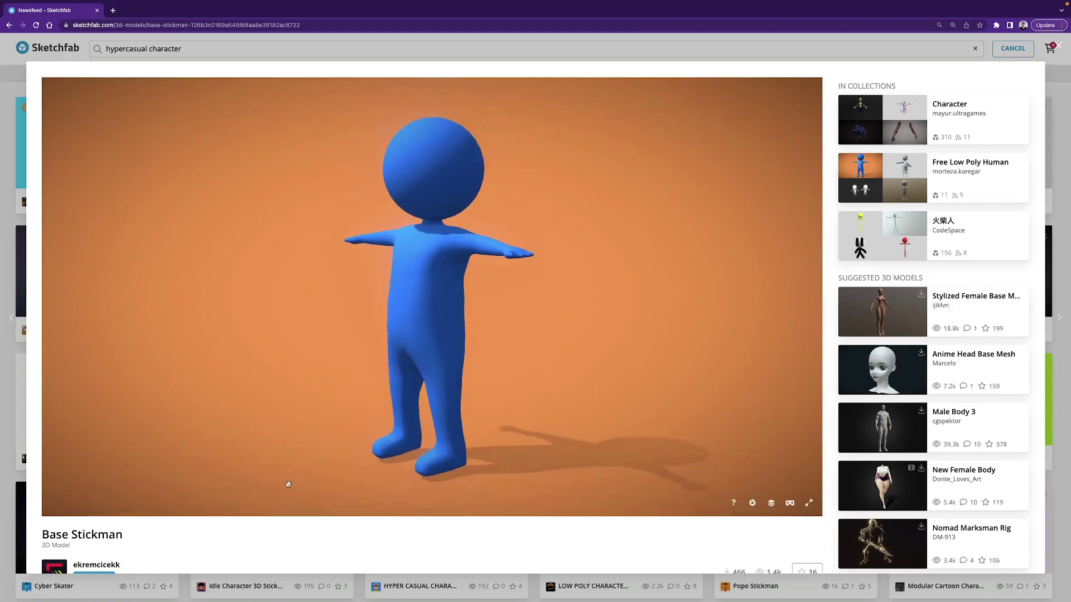
# Download the Base Stickman model in its original fbx format and save the file
pyautogui.scroll(-3, 281, 528)
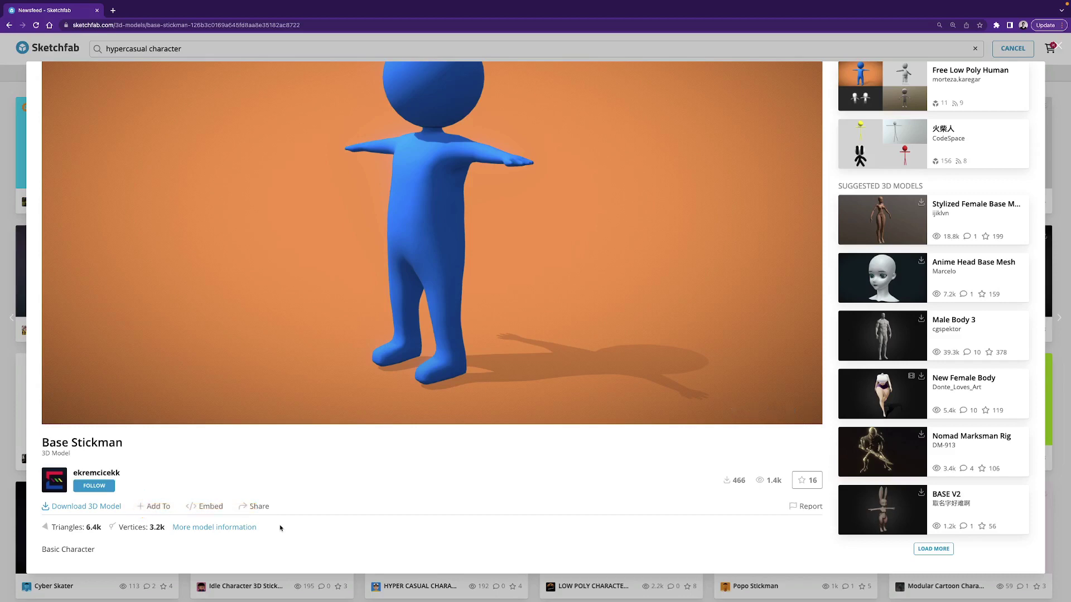
pyautogui.click(98, 508)
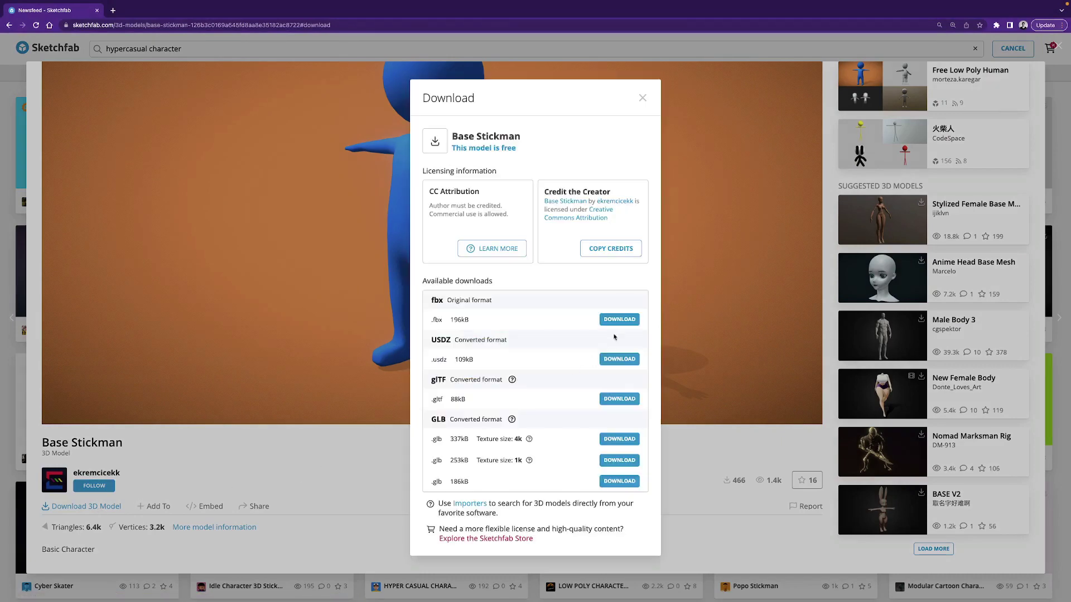
pyautogui.click(618, 320)
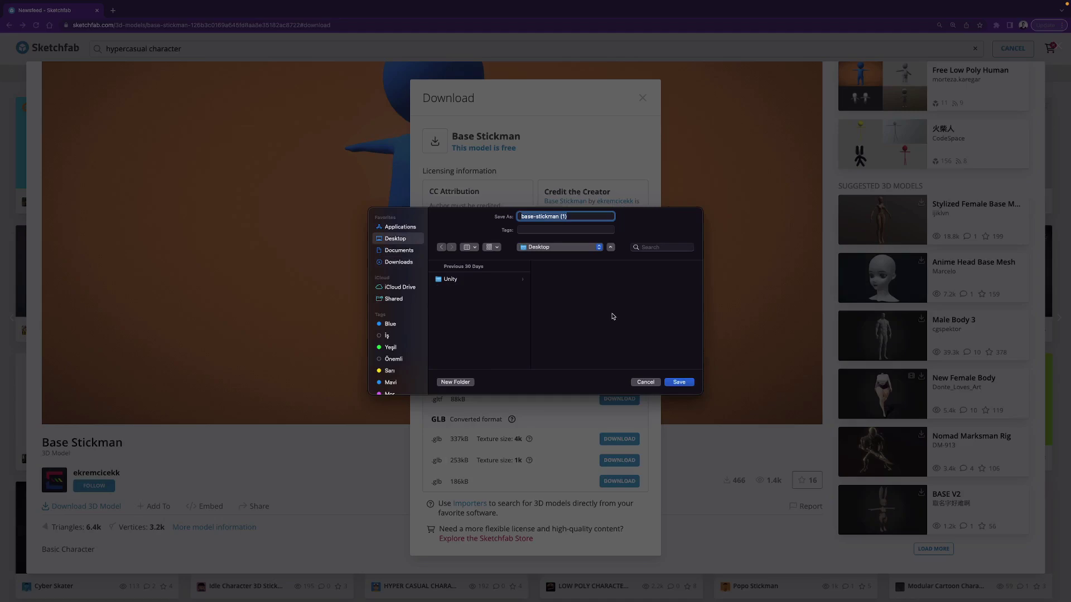
pyautogui.press('Return')
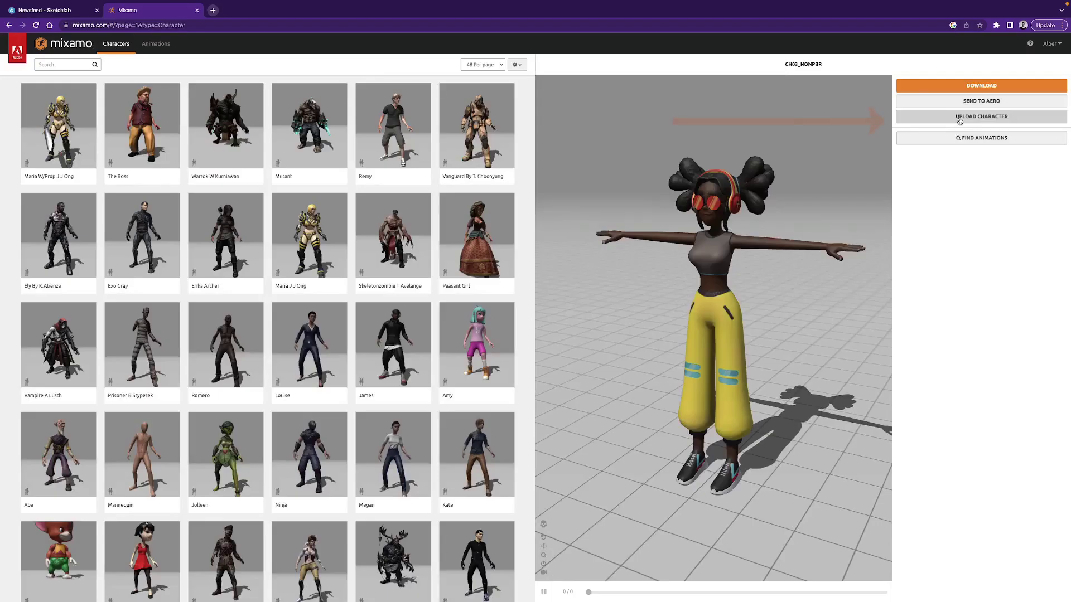
# Upload Base_Stickman_Tpose.fbx from Finder into Mixamo's character uploader
pyautogui.click(959, 118)
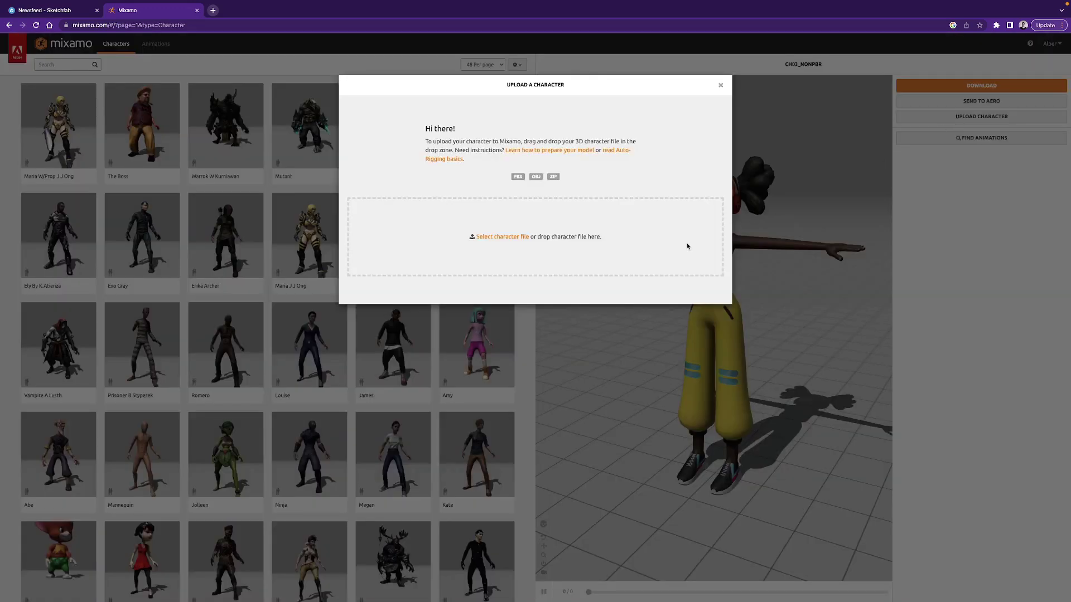
pyautogui.press('super+Tab')
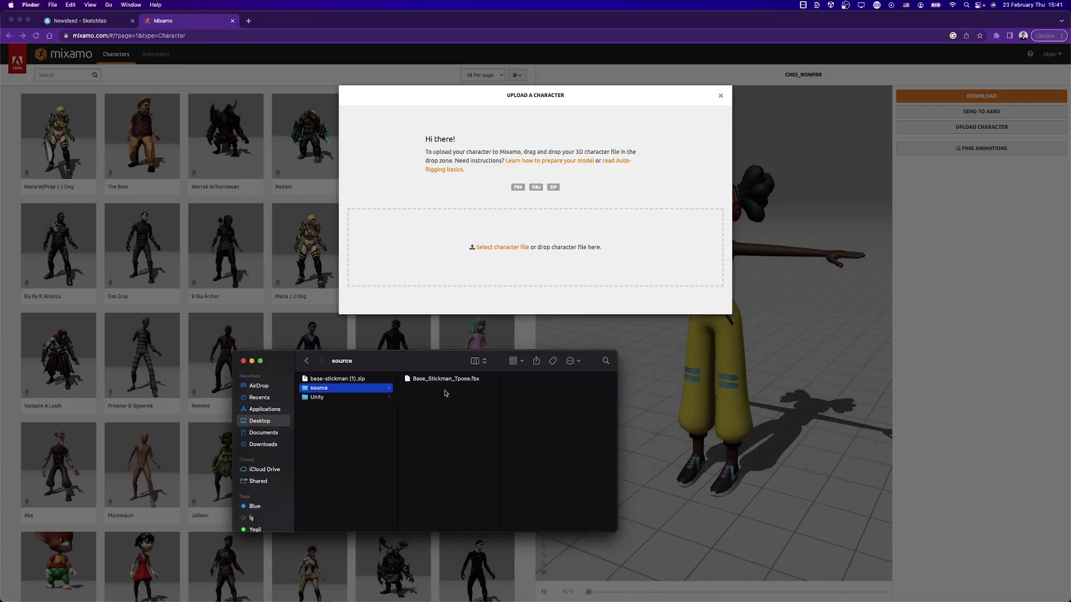
pyautogui.click(437, 384)
pyautogui.moveTo(585, 383); pyautogui.dragTo(567, 258)
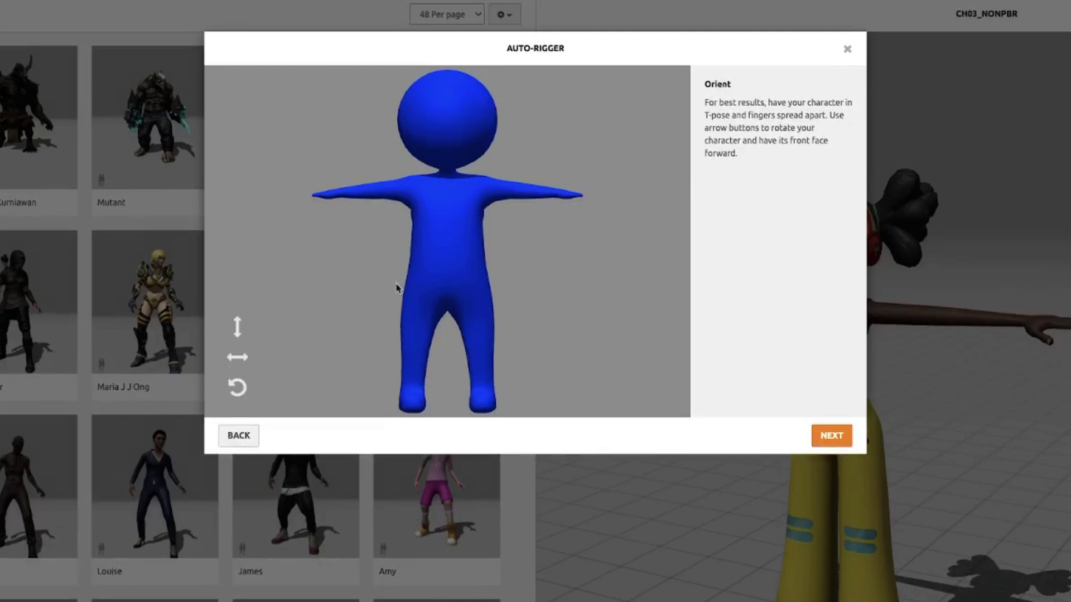
# Rotate the stickman a full turn back to upright and confirm its orientation
pyautogui.click(235, 386)
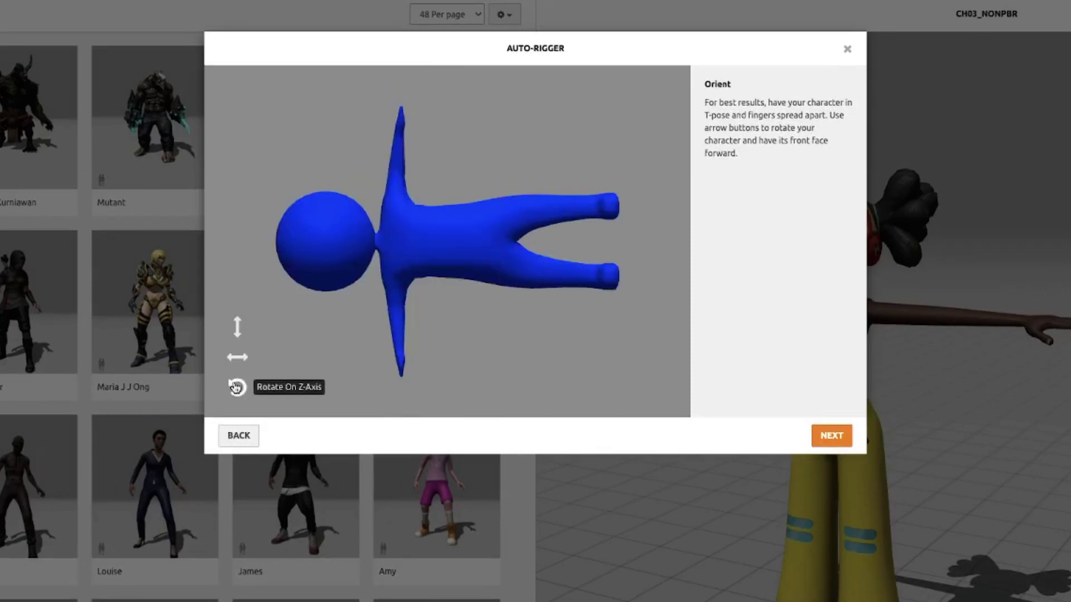
pyautogui.click(235, 386)
pyautogui.click(235, 386)
pyautogui.click(235, 385)
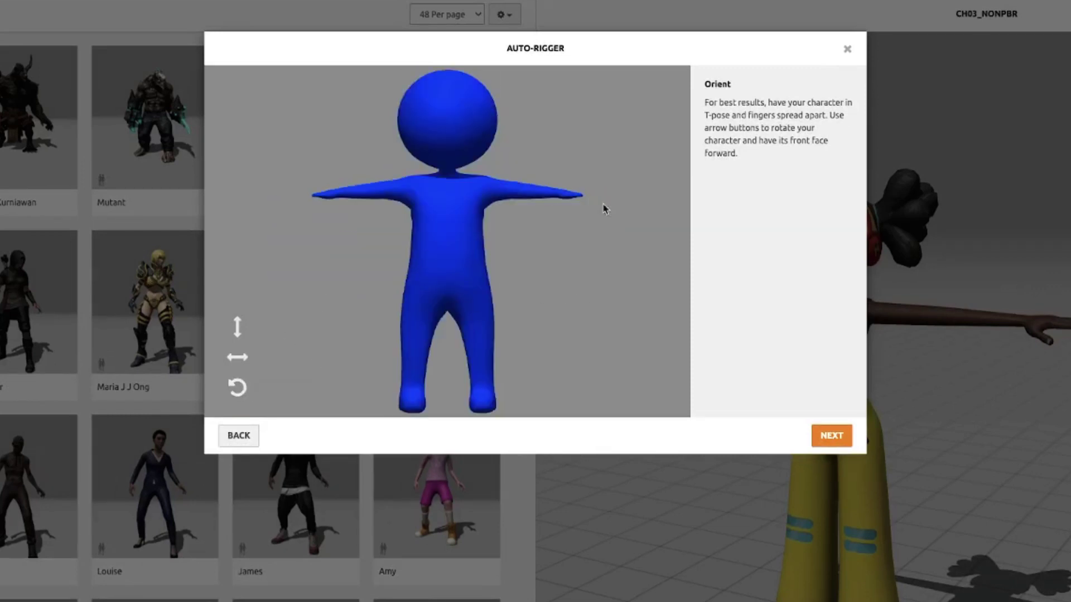
pyautogui.click(829, 433)
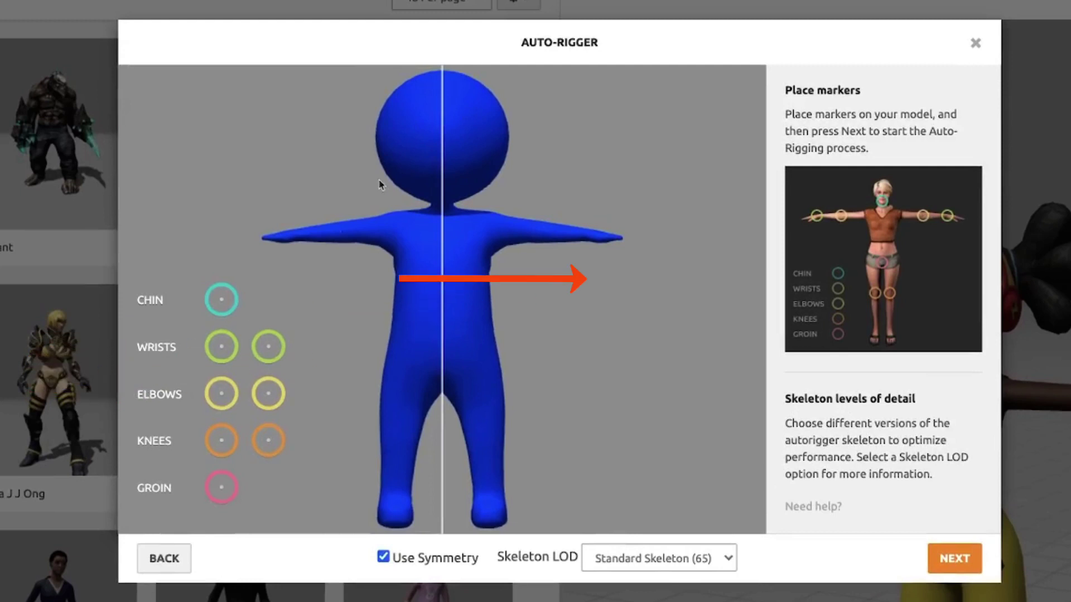
# Place the chin, wrist, elbow, knee and groin markers on the stickman and start auto-rigging
pyautogui.moveTo(221, 300); pyautogui.dragTo(442, 189)
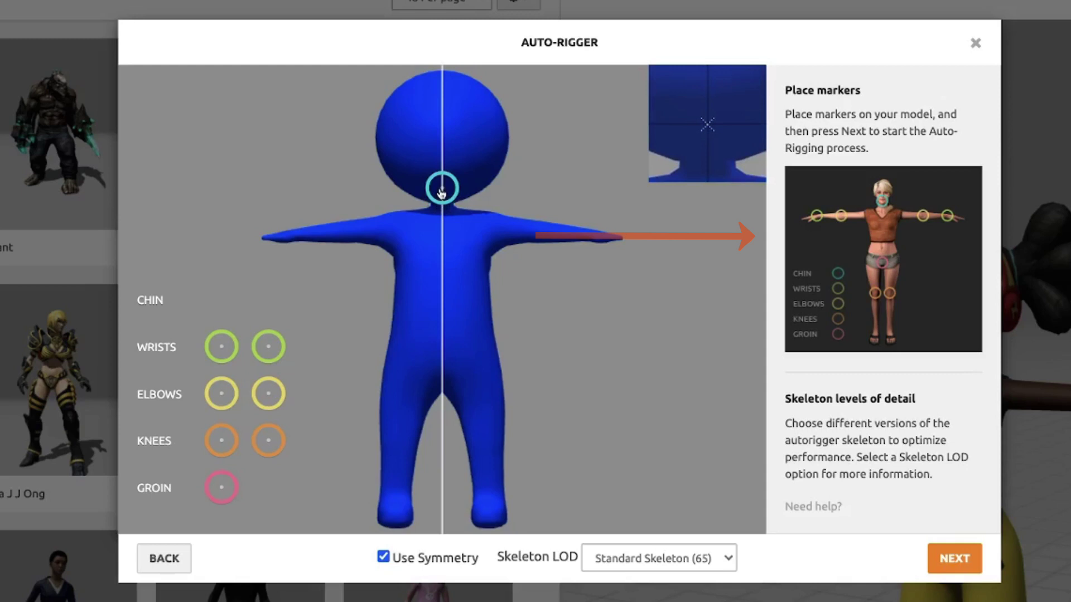
pyautogui.moveTo(221, 346)
pyautogui.mouseDown()
pyautogui.moveTo(346, 234)
pyautogui.moveTo(296, 237)
pyautogui.mouseUp()
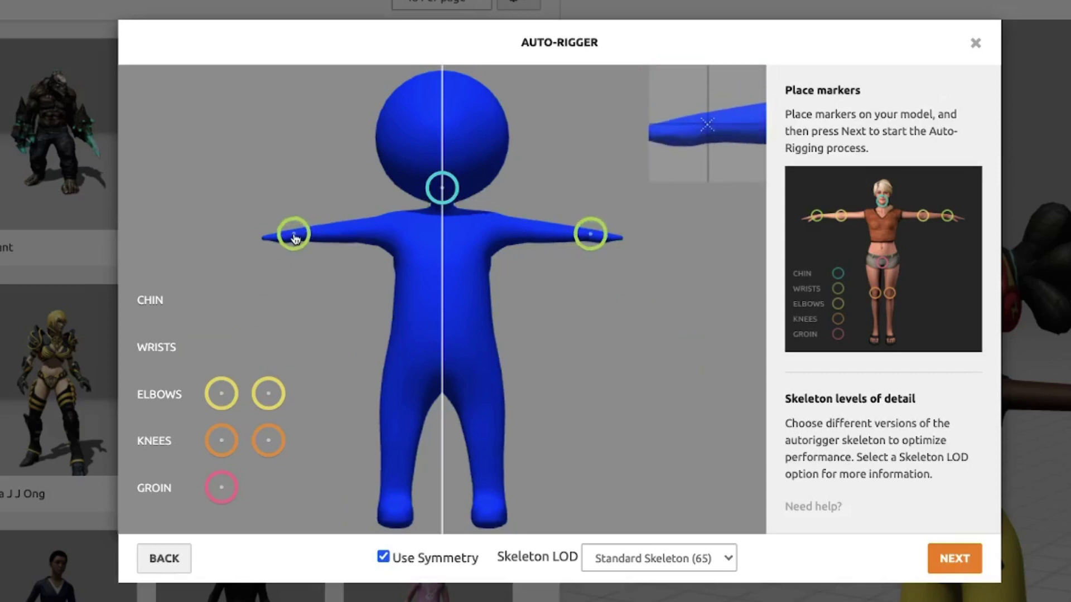
pyautogui.moveTo(221, 393); pyautogui.dragTo(351, 229)
pyautogui.moveTo(221, 440); pyautogui.dragTo(400, 454)
pyautogui.moveTo(222, 487); pyautogui.dragTo(442, 375)
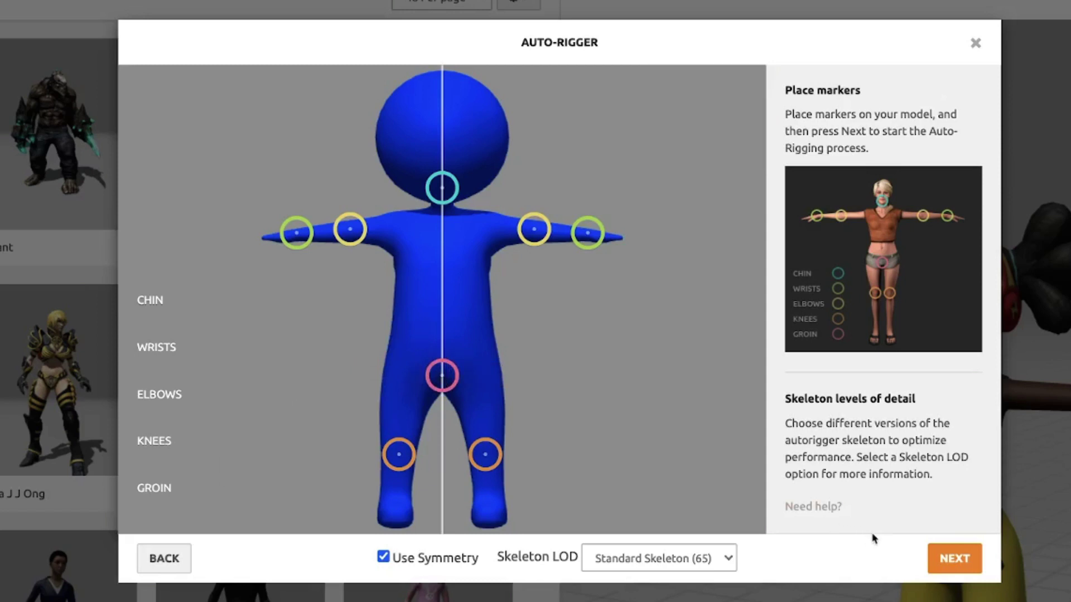
pyautogui.click(948, 559)
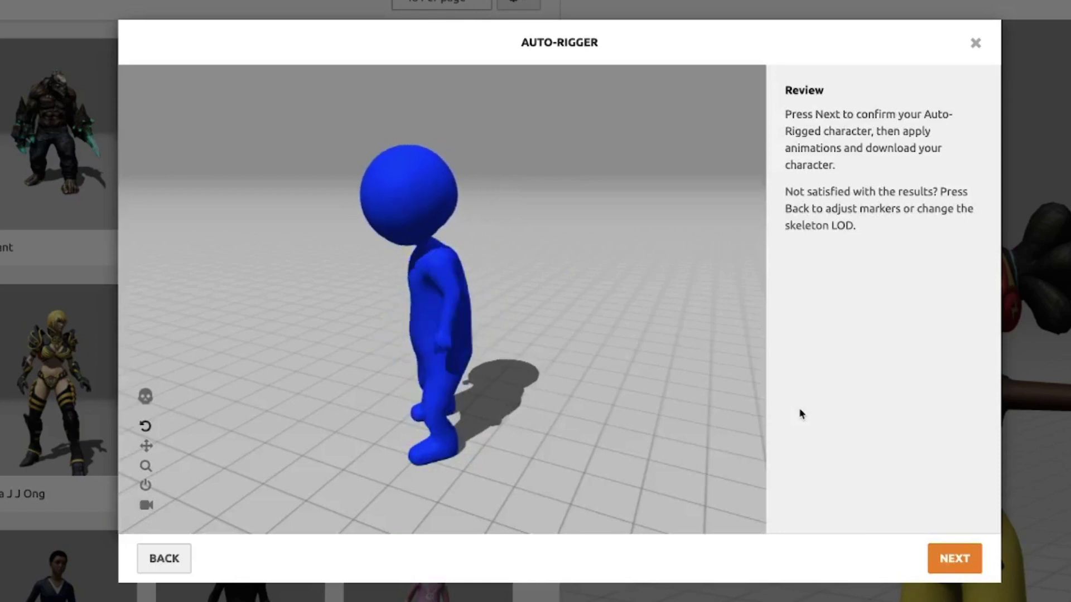
# Accept the rigged stickman at Review and confirm the character change
pyautogui.click(954, 563)
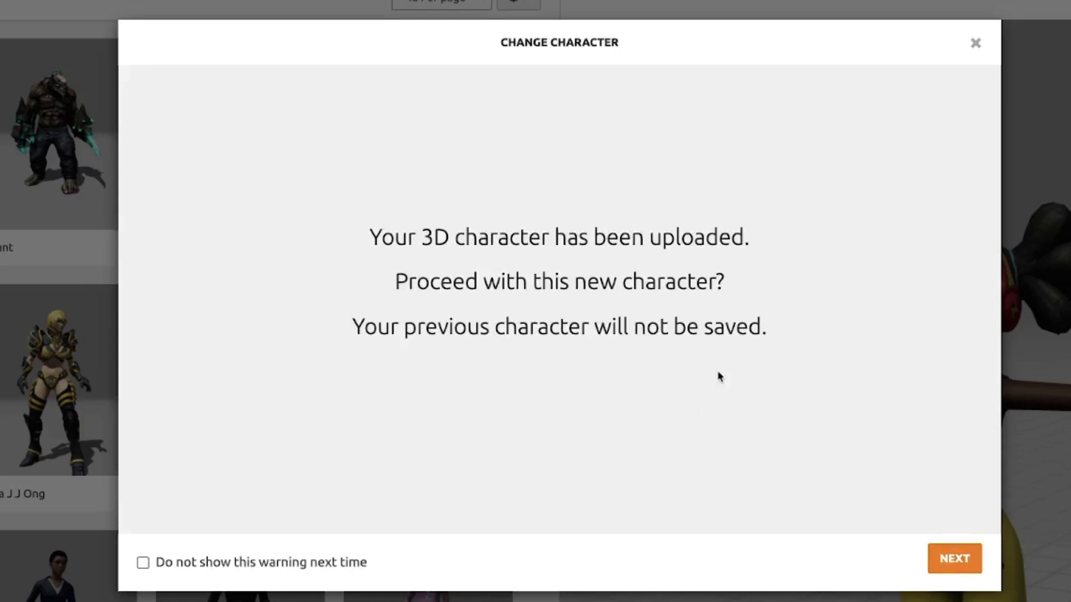
pyautogui.click(948, 561)
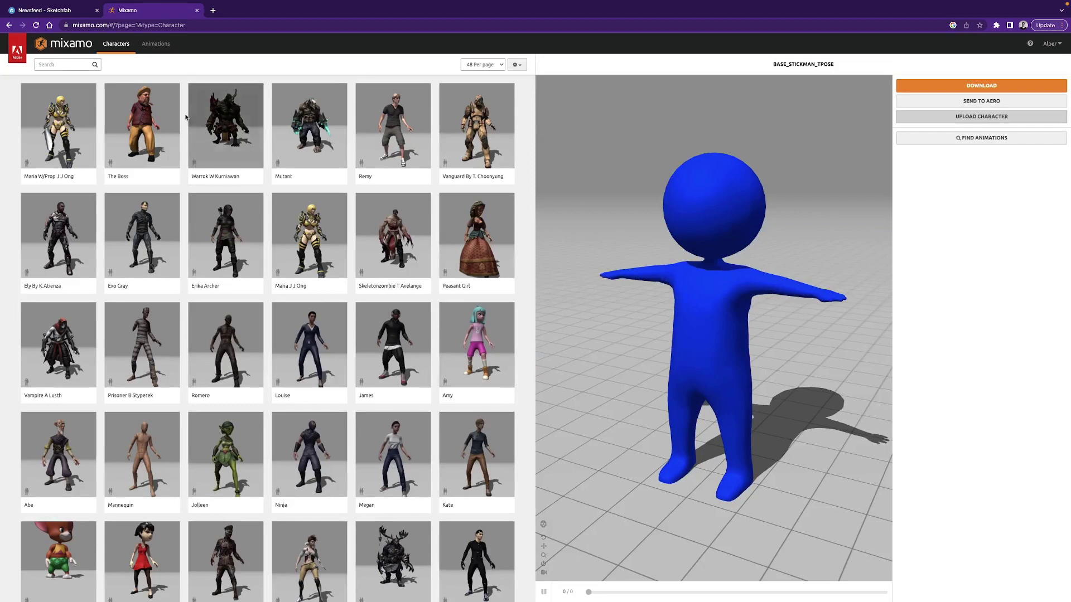
# Preview Taunt, Shoved Reaction With Spin, then Silly Dancing on the stickman
pyautogui.click(156, 44)
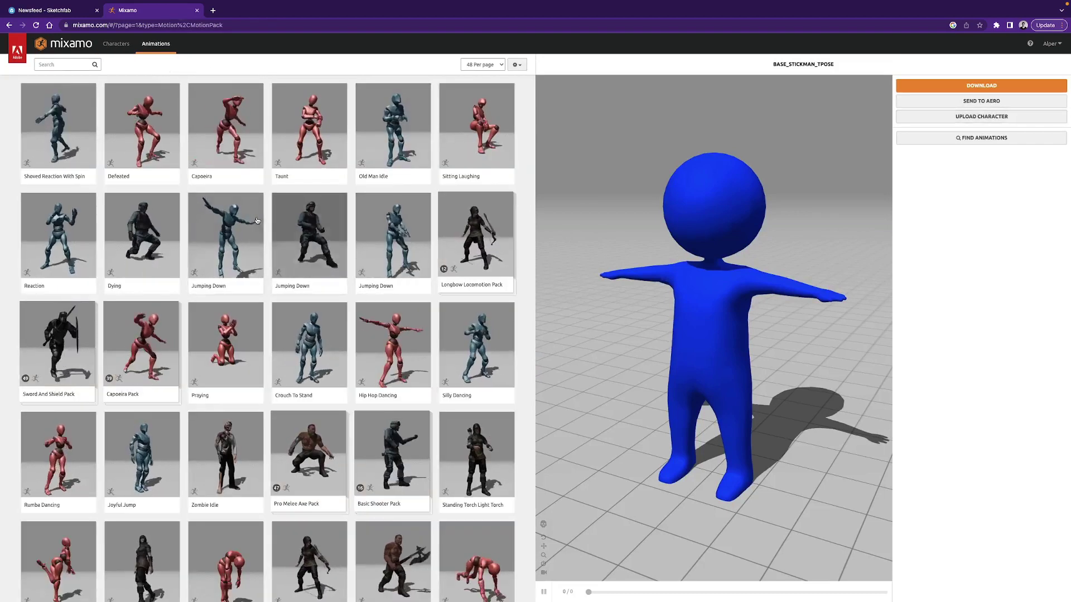
pyautogui.click(308, 135)
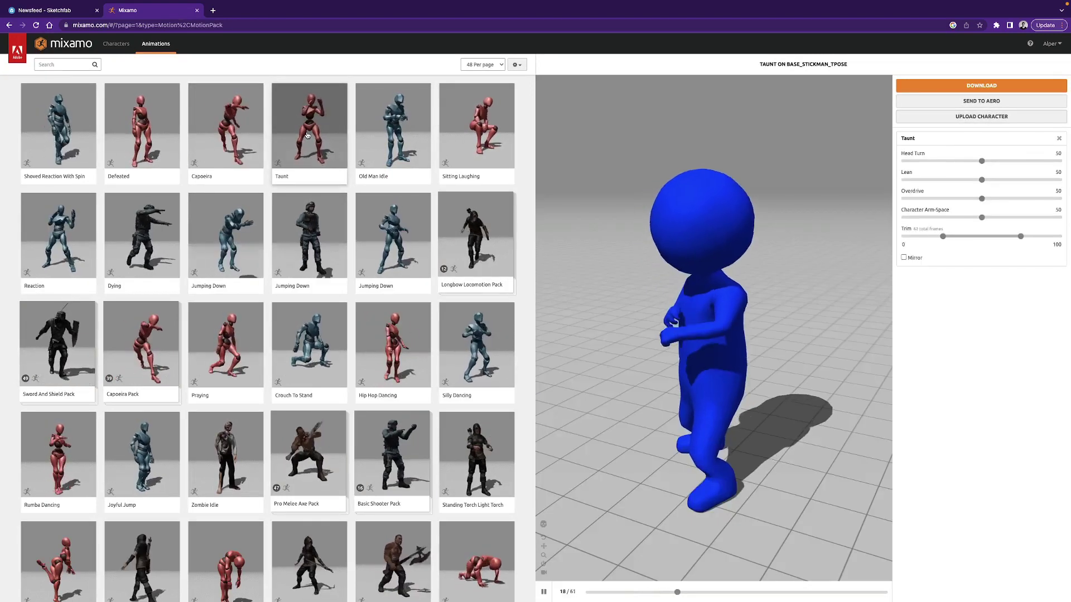
pyautogui.click(63, 145)
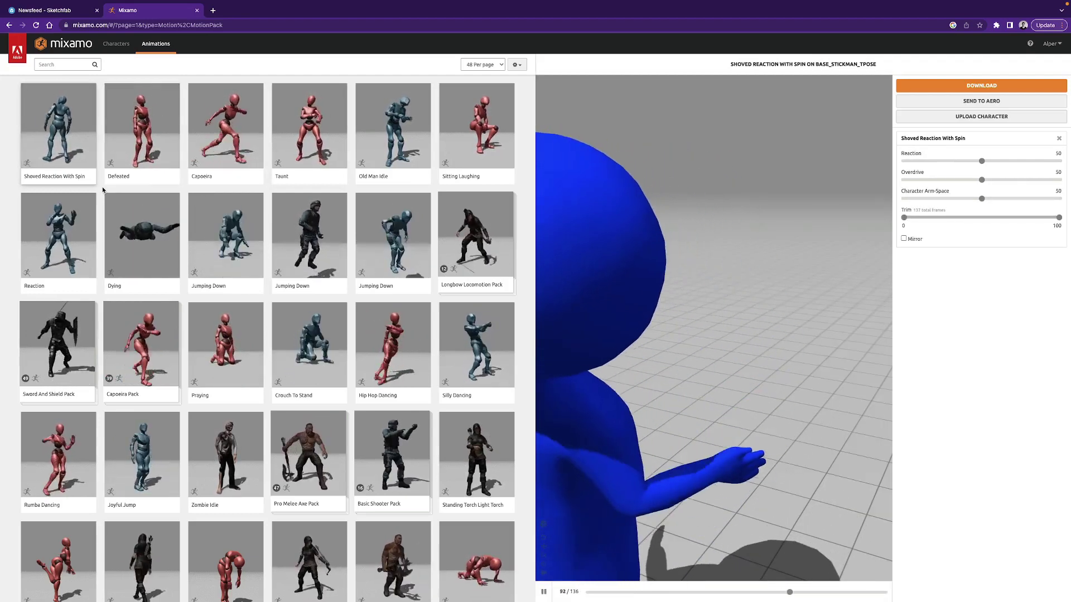
pyautogui.click(455, 326)
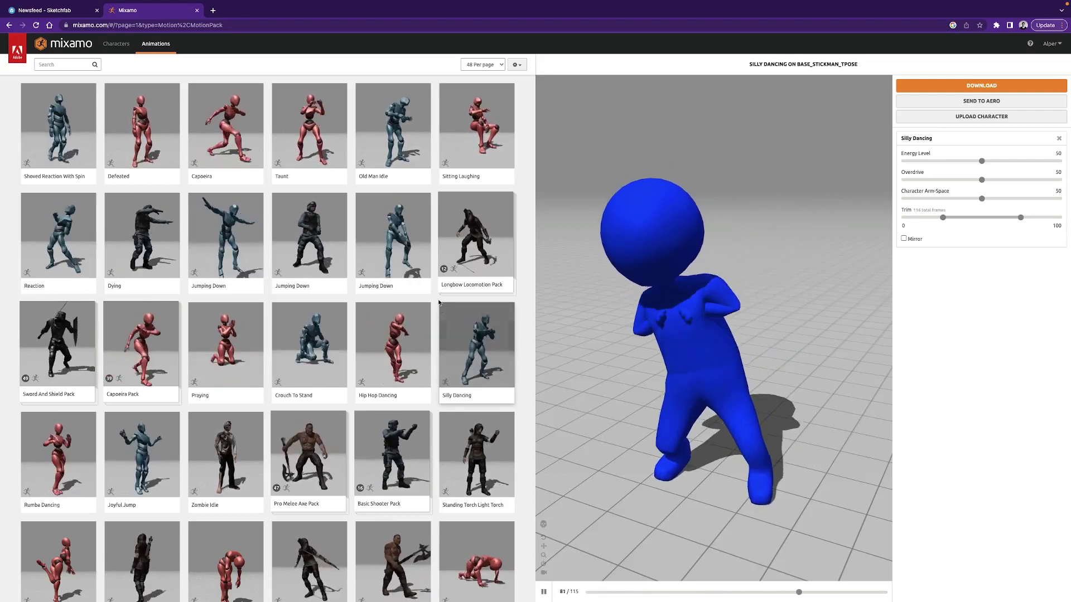
# Download Silly Dancing as FBX for Unity (.fbx) with Without Skin selected
pyautogui.click(981, 86)
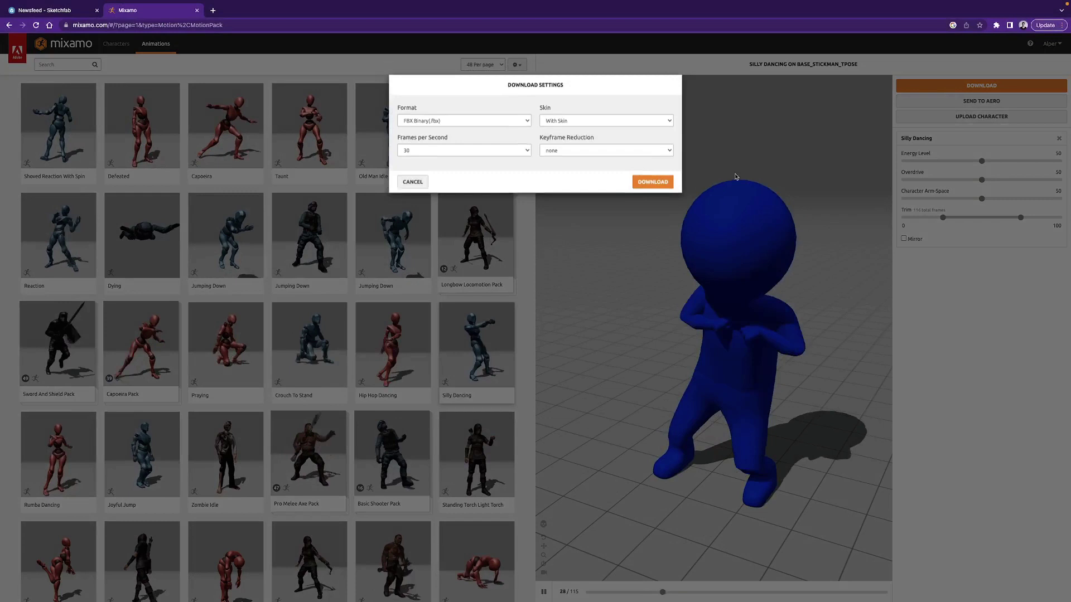
pyautogui.click(473, 121)
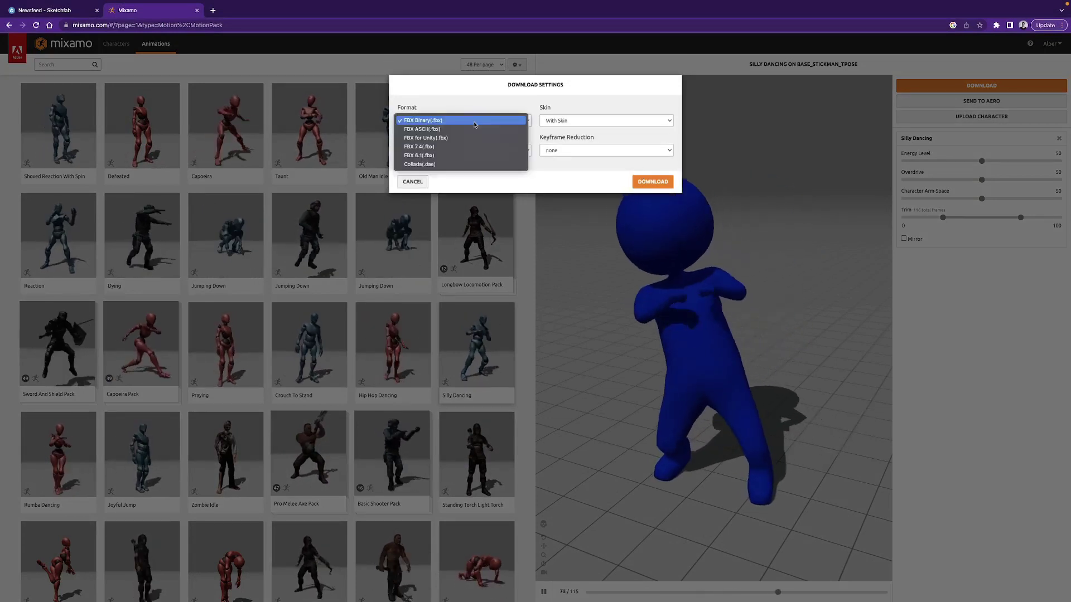
pyautogui.click(451, 138)
pyautogui.click(566, 122)
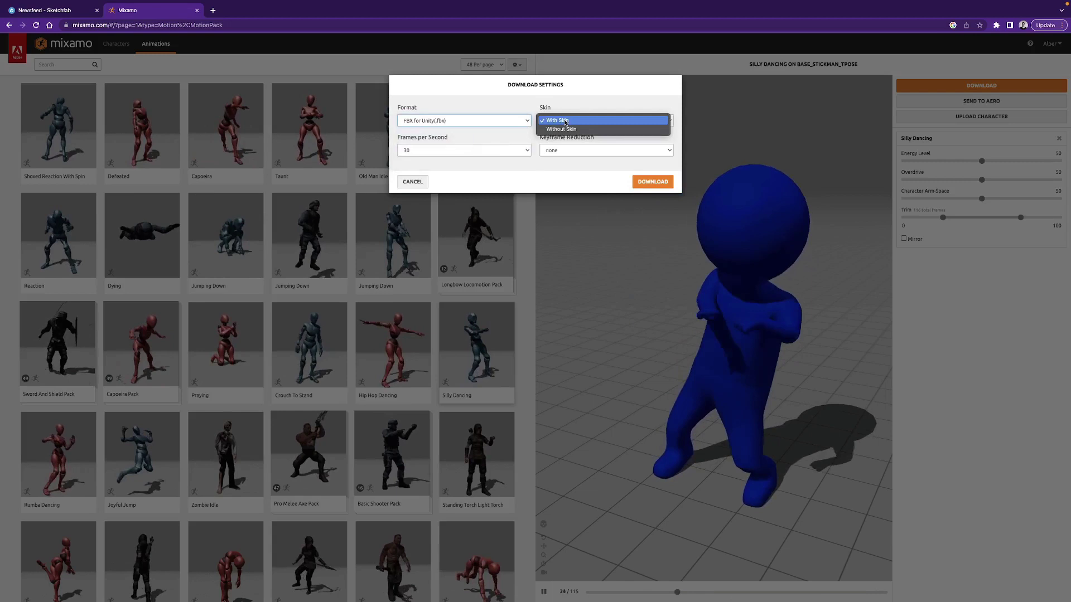
pyautogui.click(562, 129)
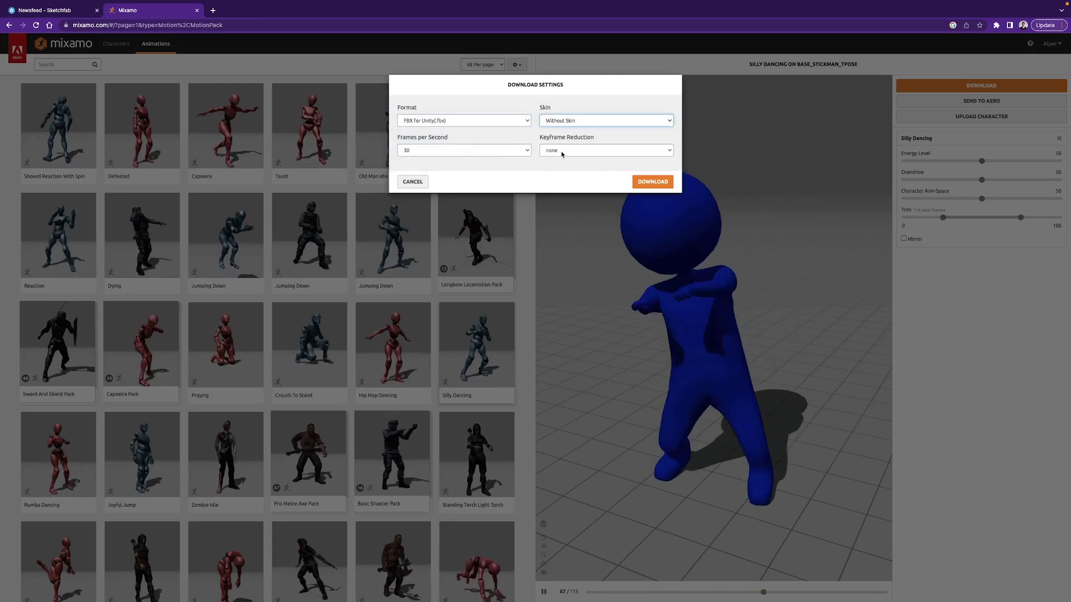
pyautogui.click(653, 181)
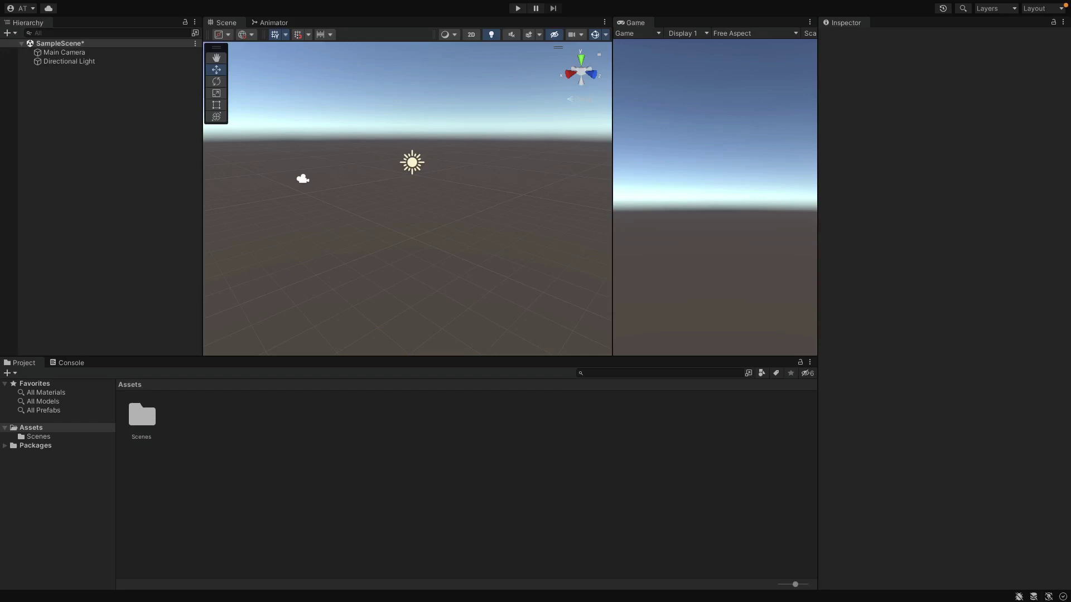
pyautogui.moveTo(335, 592); pyautogui.dragTo(260, 446)
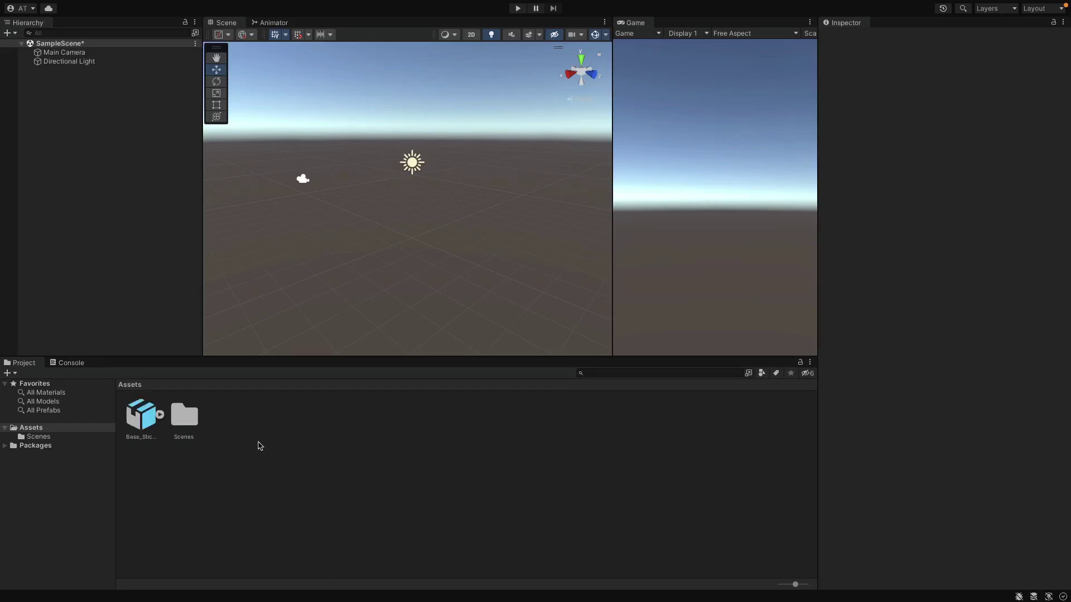
pyautogui.click(144, 427)
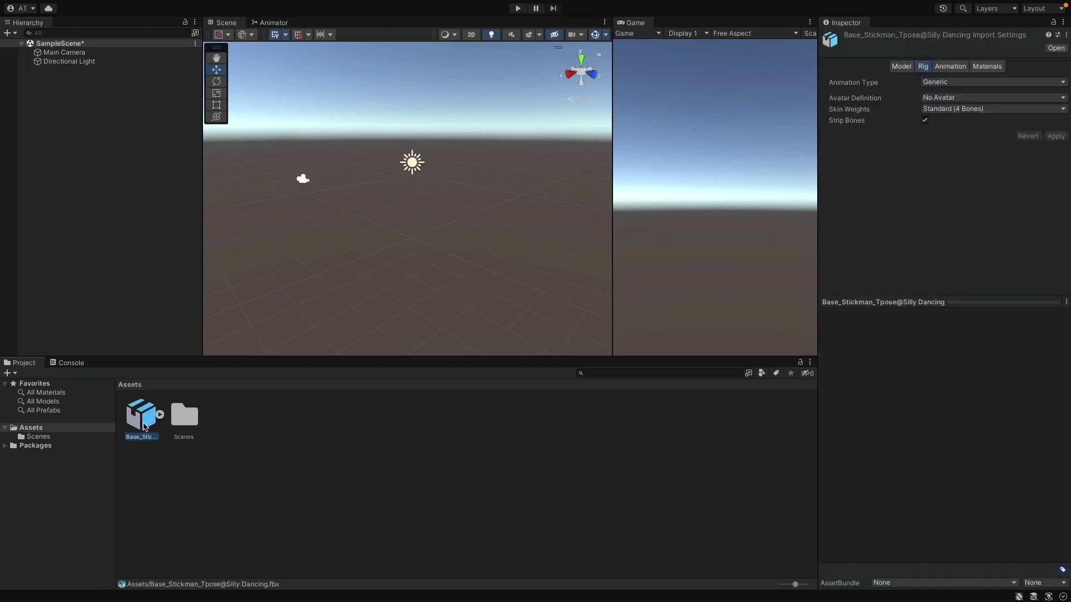
pyautogui.click(951, 67)
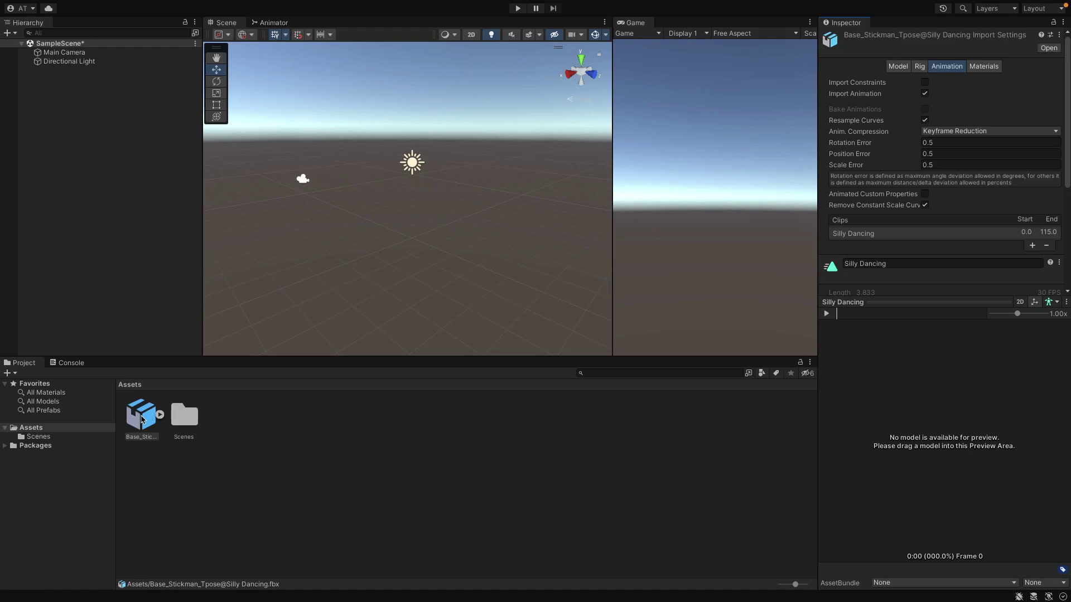
pyautogui.moveTo(141, 418); pyautogui.dragTo(78, 122)
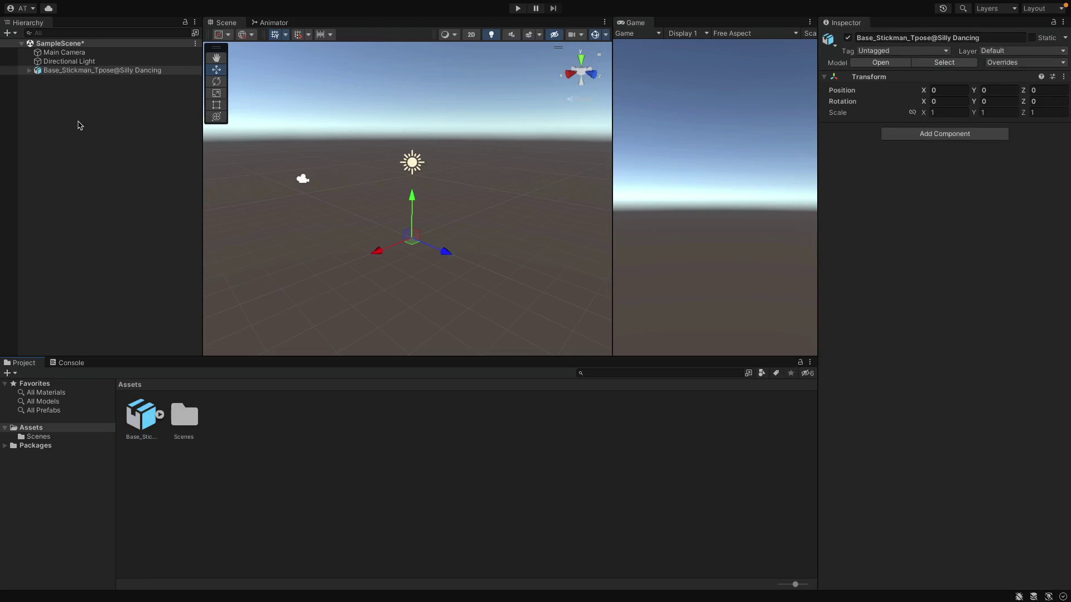
pyautogui.scroll(2, 356, 234)
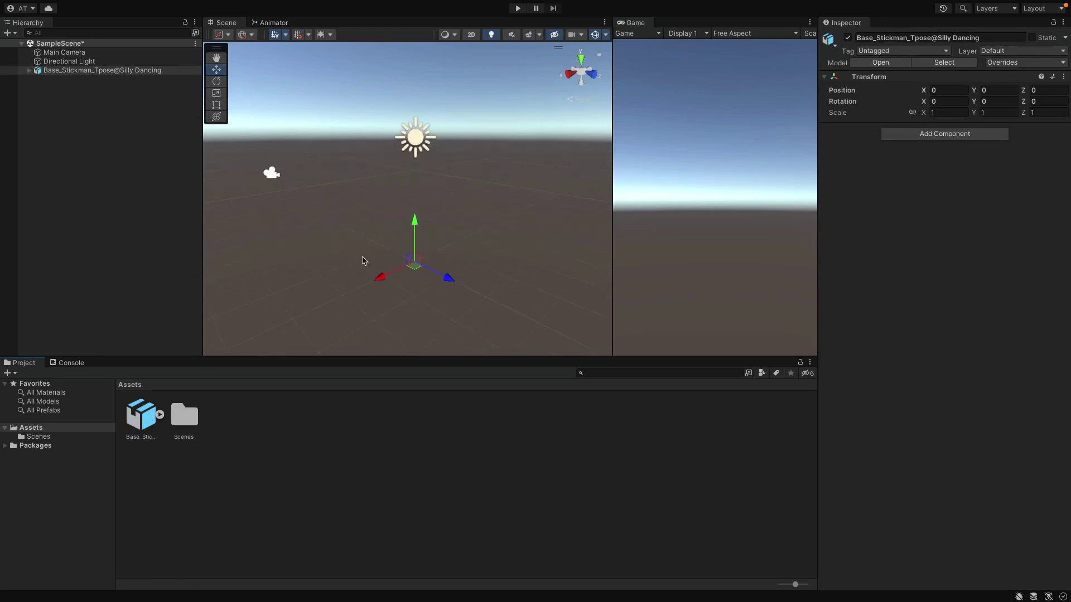
pyautogui.click(30, 71)
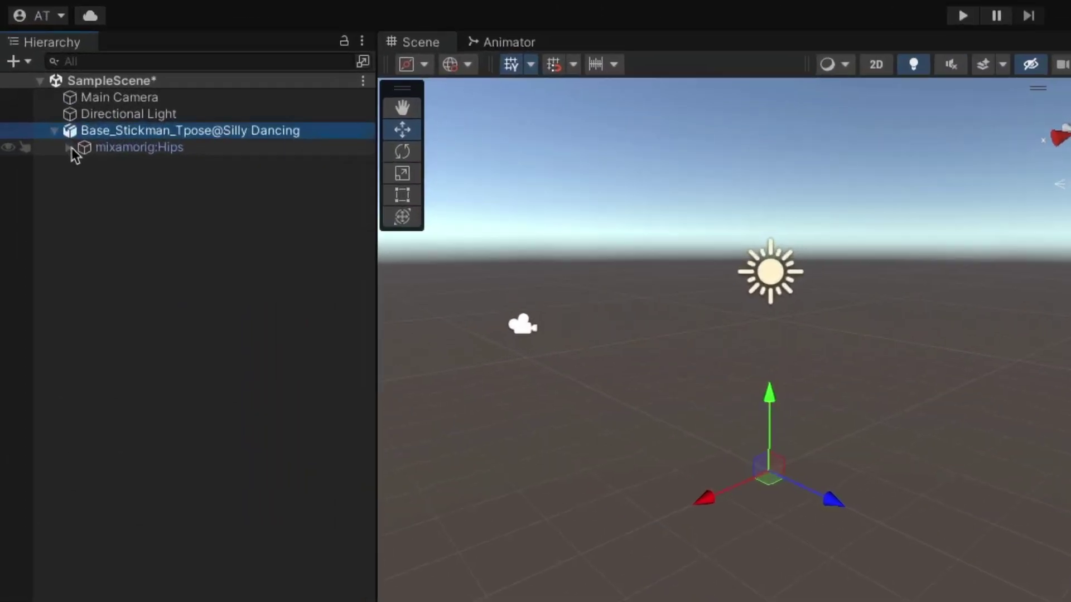
pyautogui.click(37, 79)
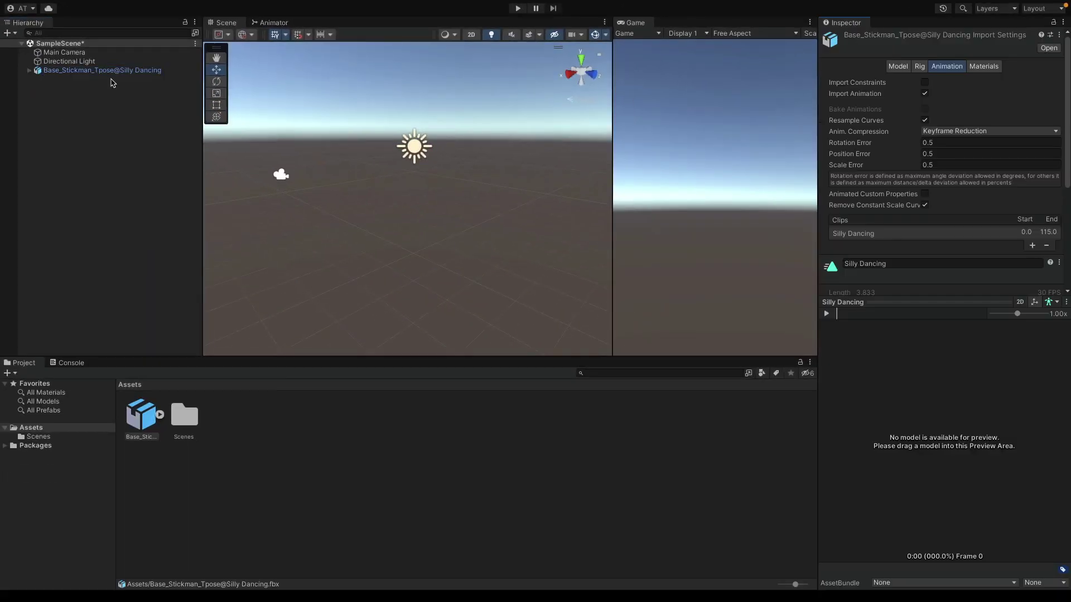
pyautogui.click(216, 156)
pyautogui.click(110, 73)
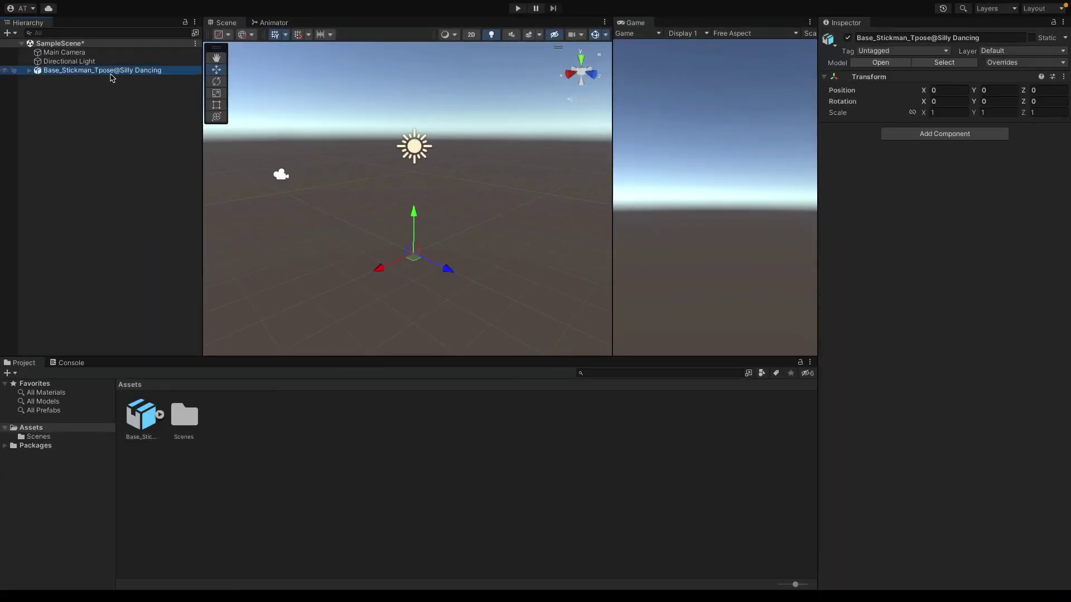
pyautogui.press('Delete')
pyautogui.click(127, 438)
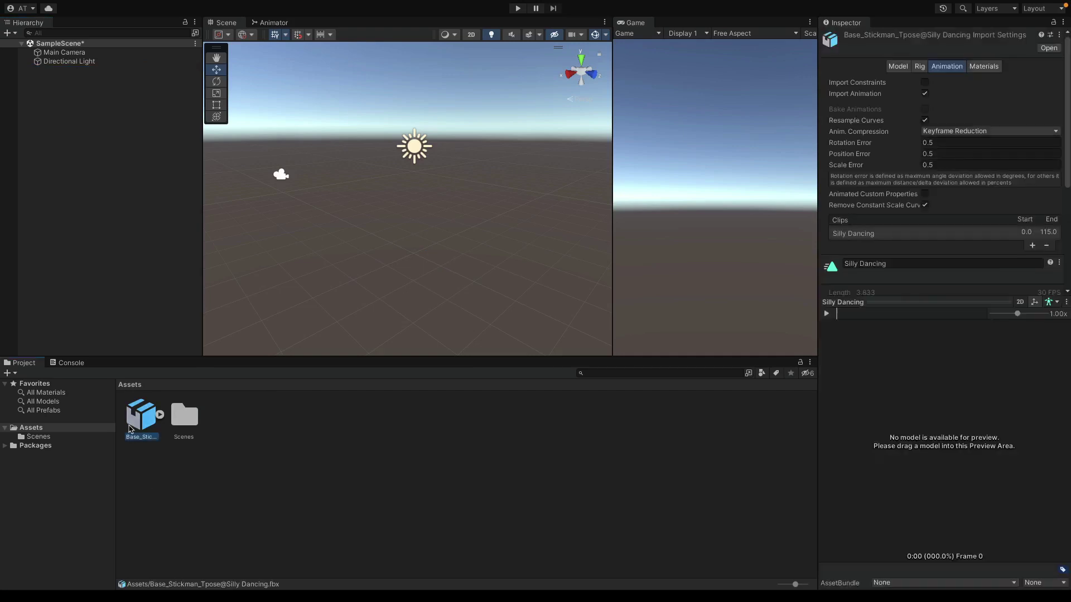
pyautogui.press('Delete')
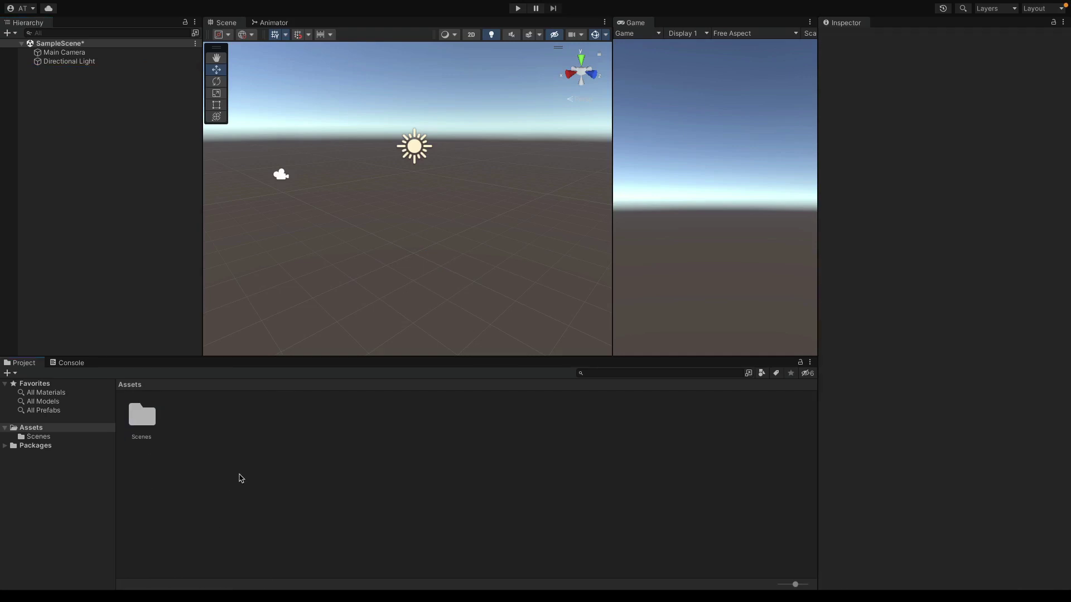
# Find Breathing Idle in Mixamo and download it as FBX Binary with skin
pyautogui.hotkey('ctrl', 'Right')
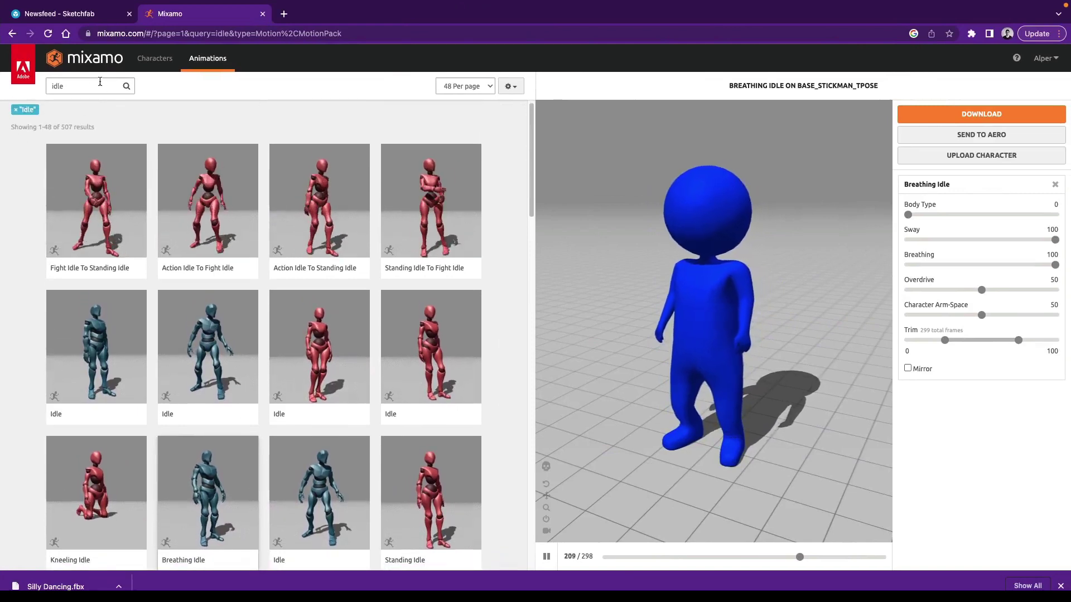
pyautogui.click(139, 88)
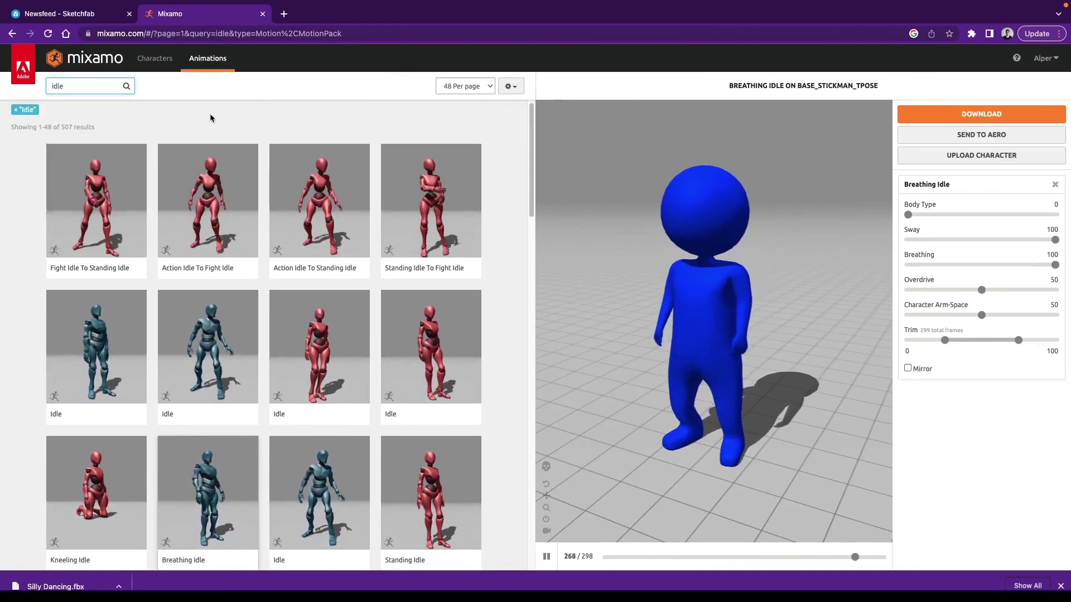
pyautogui.scroll(-1, 36, 299)
pyautogui.click(207, 444)
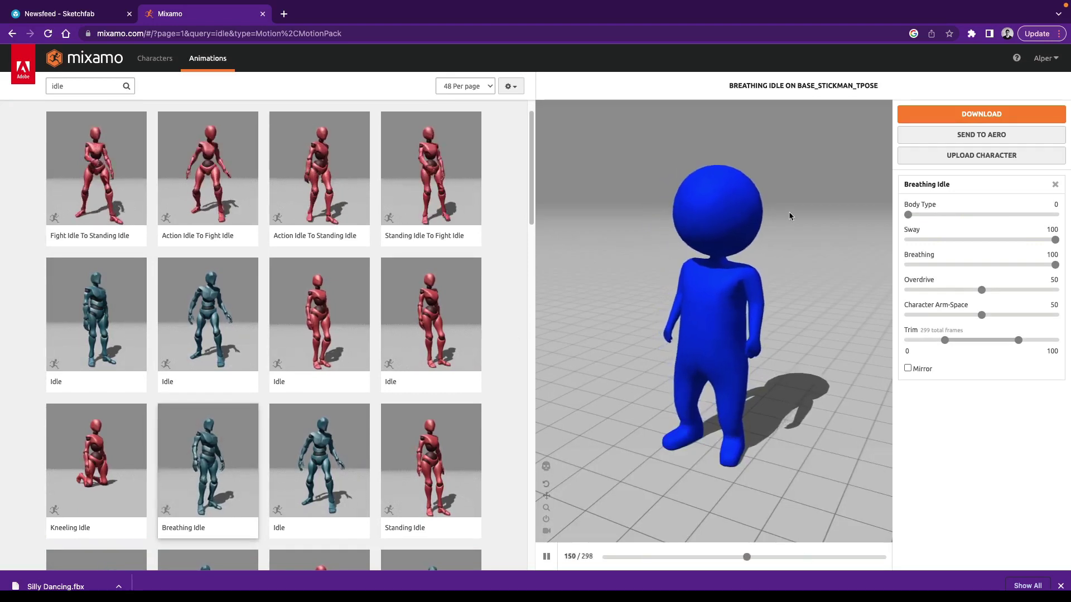
pyautogui.click(981, 114)
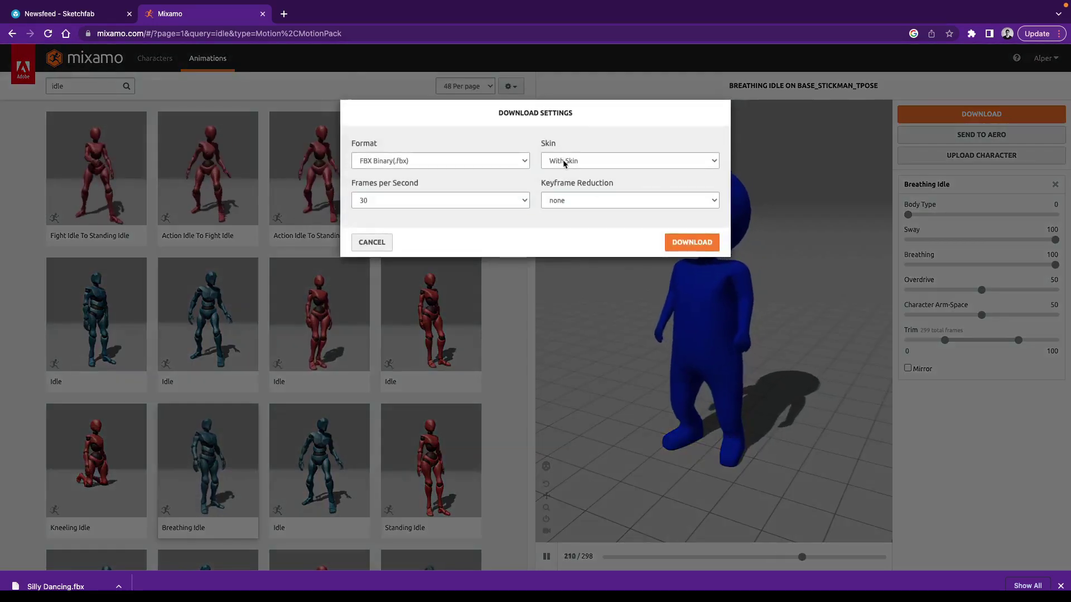
pyautogui.click(691, 243)
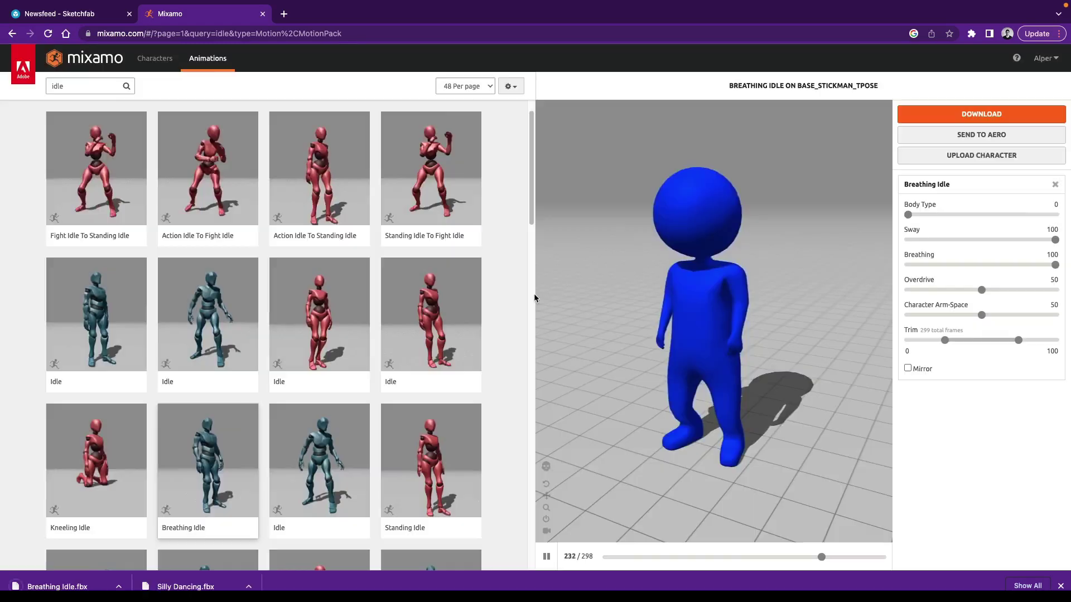
pyautogui.hotkey('ctrl', 'Left')
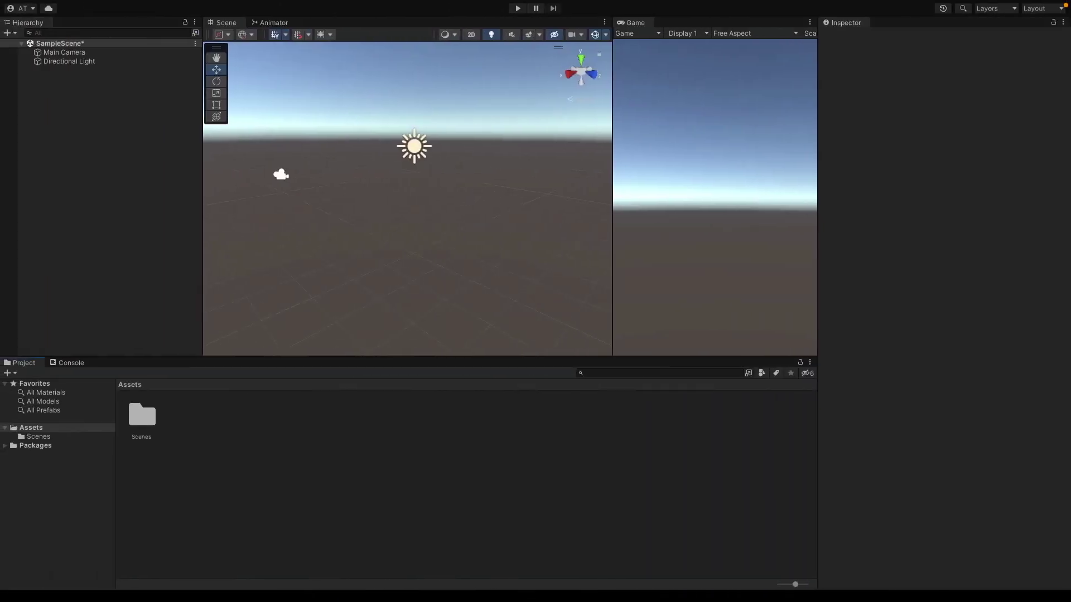
# Import Breathing Idle.fbx into Assets and play its mixamo.com clip preview
pyautogui.moveTo(454, 432); pyautogui.dragTo(289, 447)
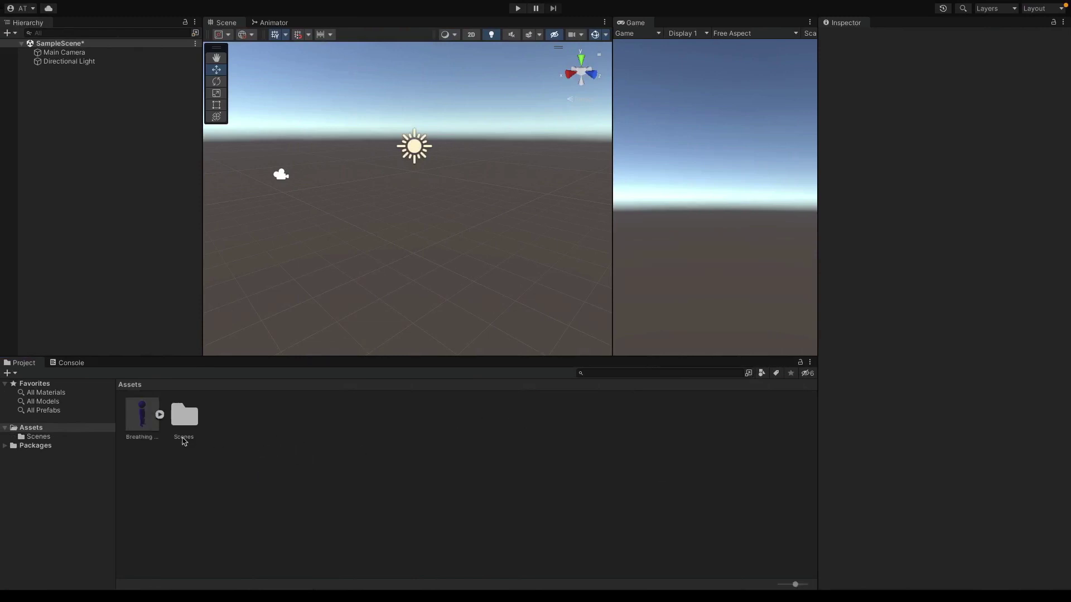
pyautogui.click(154, 421)
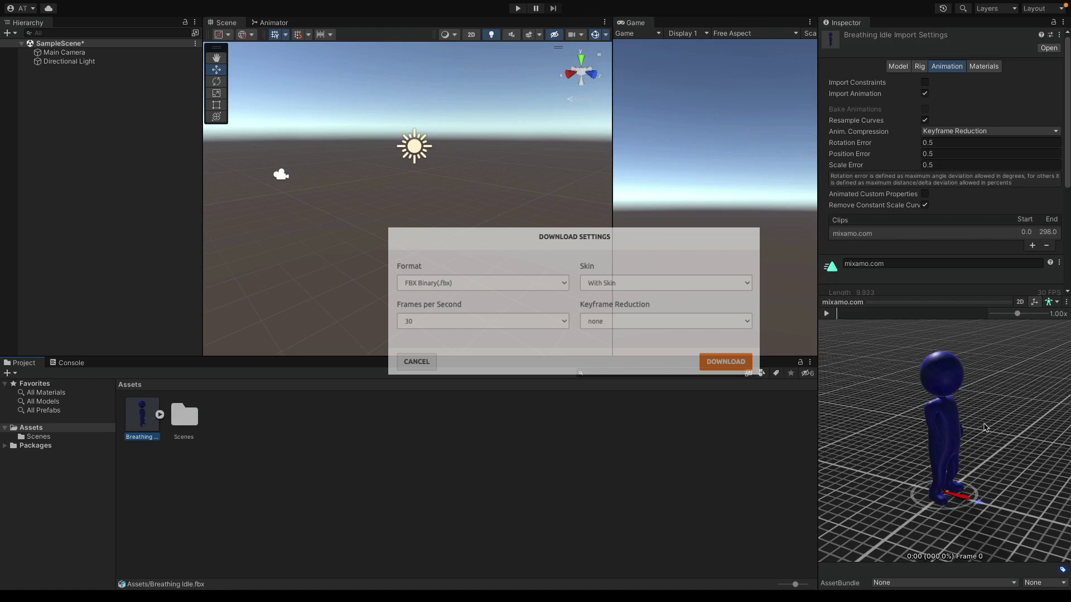
pyautogui.scroll(3, 957, 386)
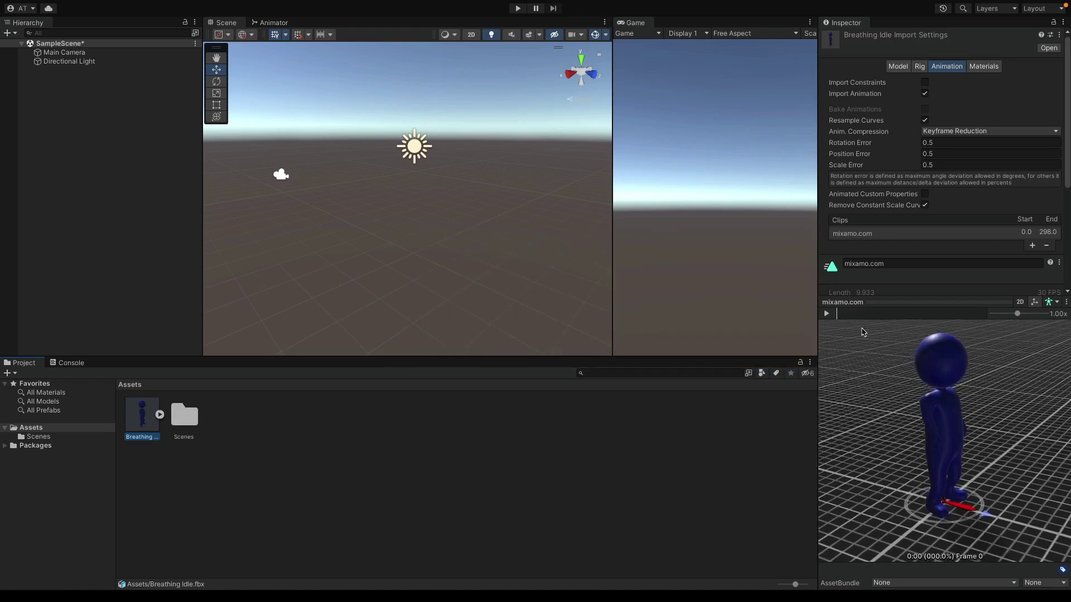
pyautogui.click(826, 314)
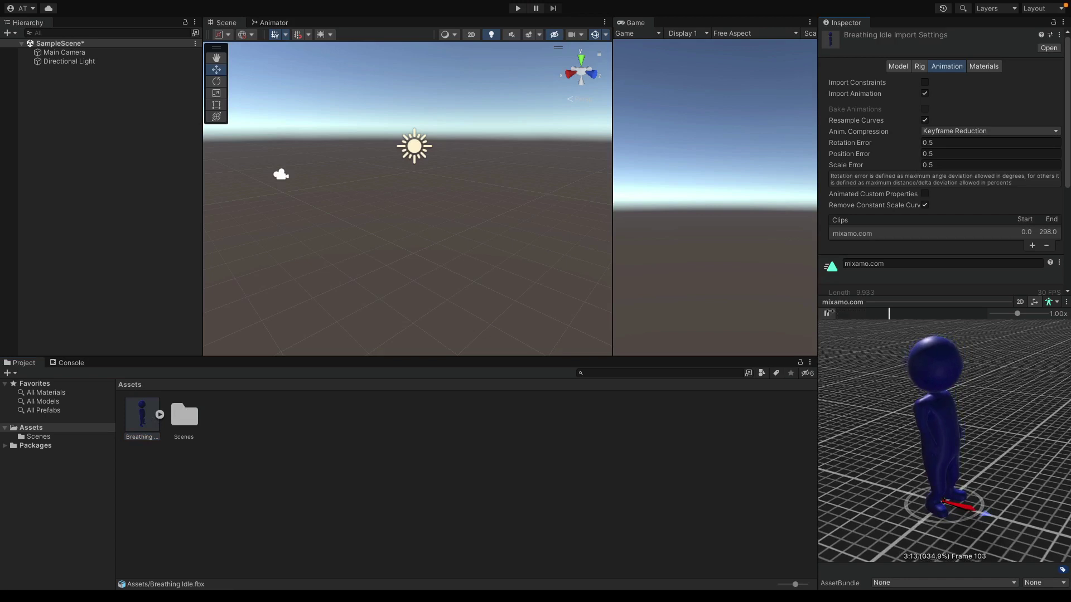
# Drop the Breathing Idle model into the Hierarchy and briefly run play mode to check it appears
pyautogui.moveTo(143, 427); pyautogui.dragTo(99, 228)
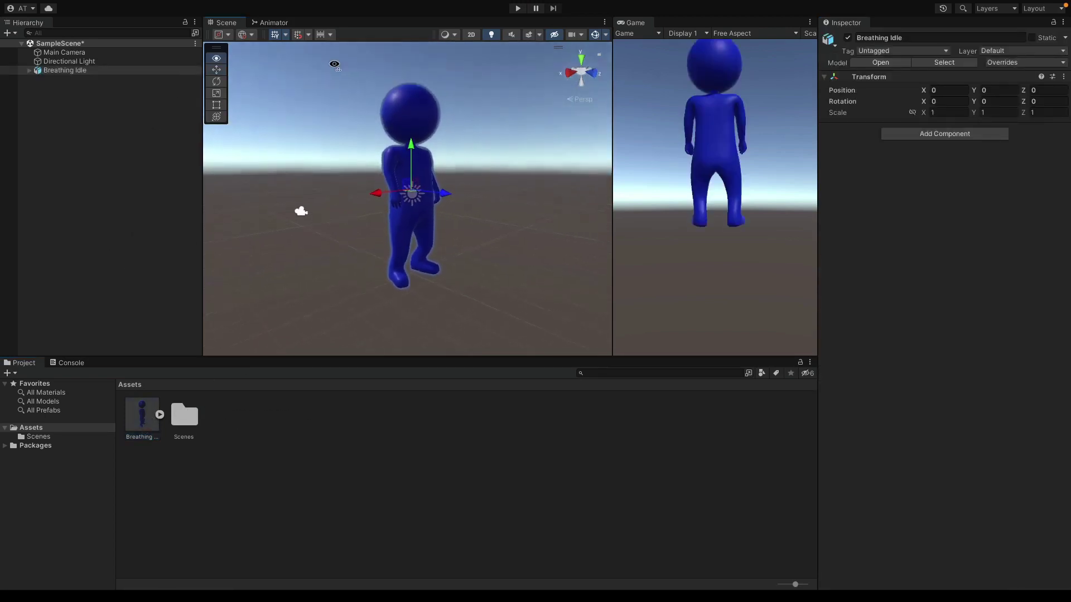
pyautogui.click(517, 7)
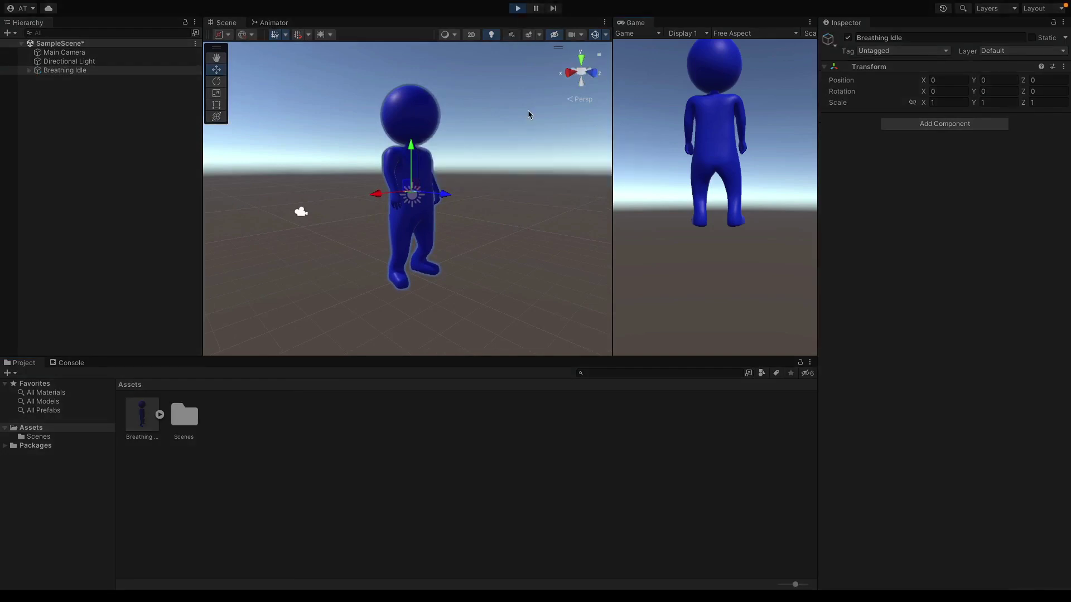
pyautogui.click(514, 8)
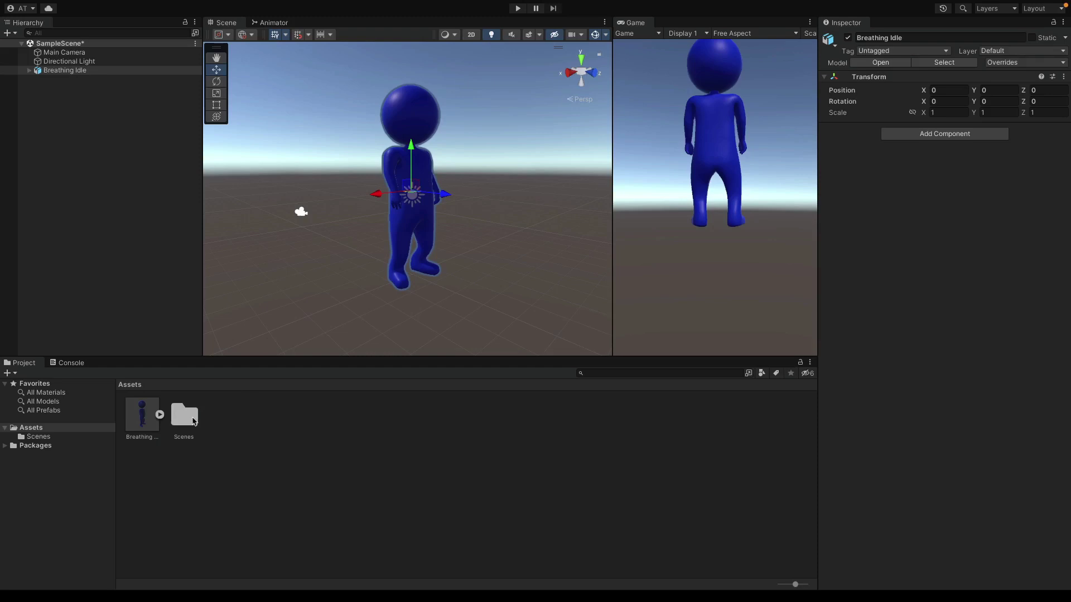
# Set the Breathing Idle model's rig Animation Type to Humanoid and apply it
pyautogui.click(142, 415)
pyautogui.click(923, 67)
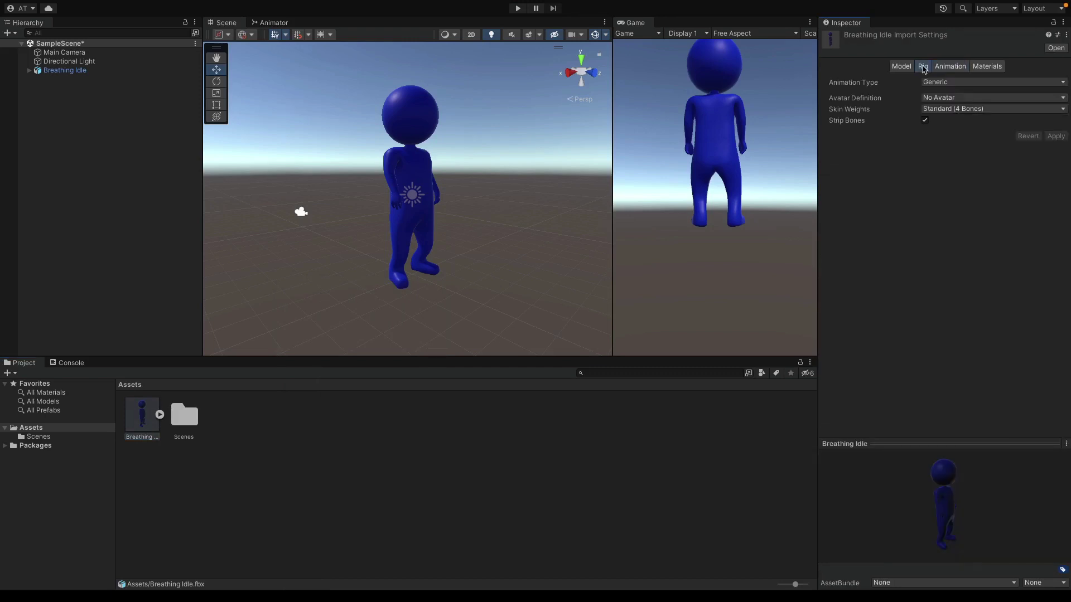
pyautogui.click(948, 83)
pyautogui.click(957, 104)
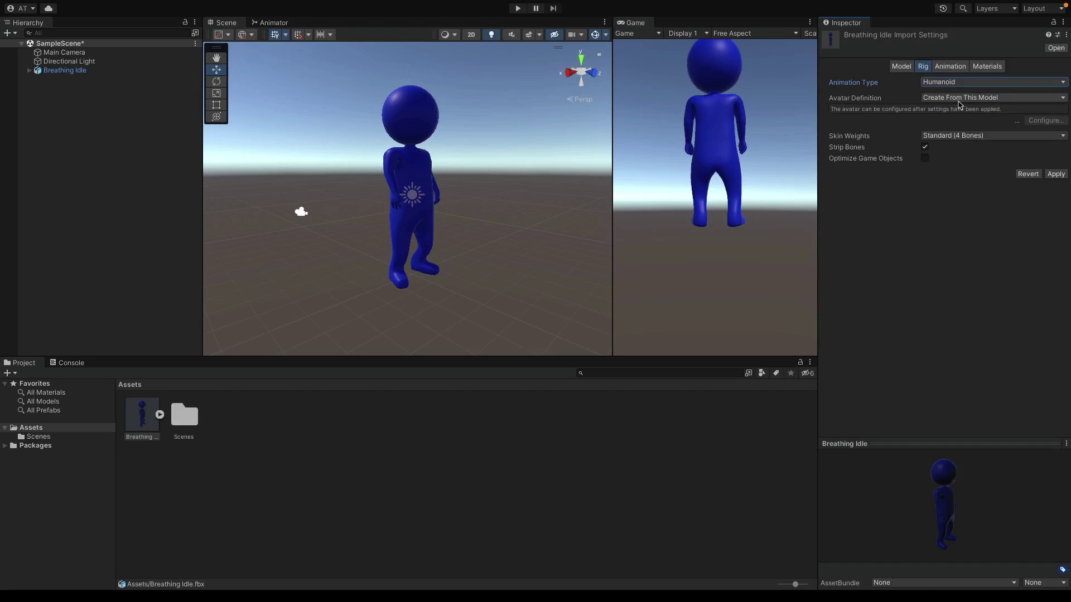
pyautogui.click(1055, 174)
# Inspect the generated Breathing Idle Avatar's bone mapping, then return to the scene
pyautogui.click(159, 414)
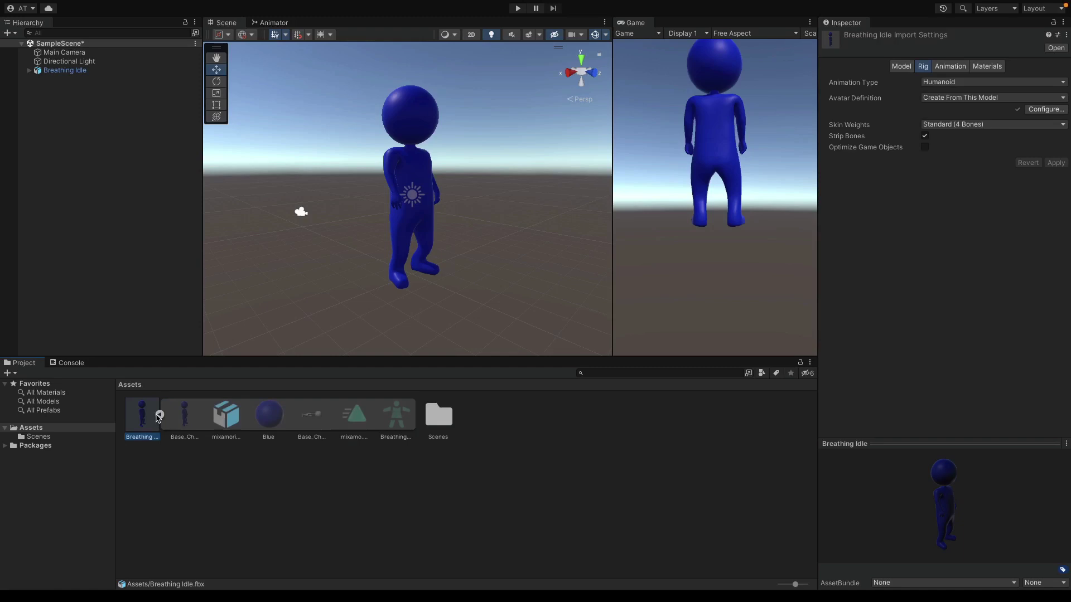
pyautogui.click(401, 422)
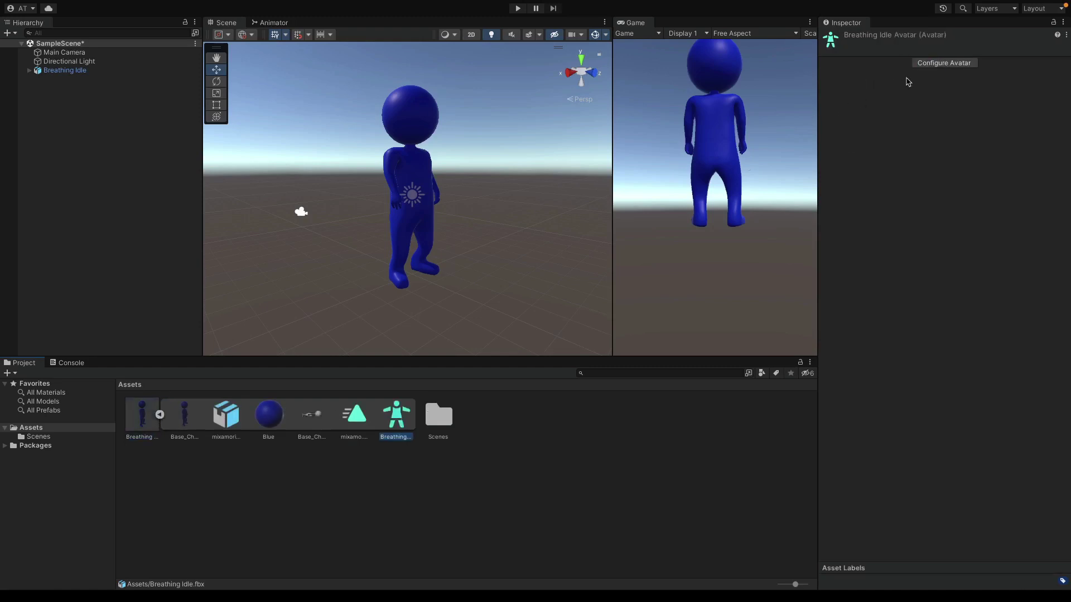
pyautogui.click(942, 60)
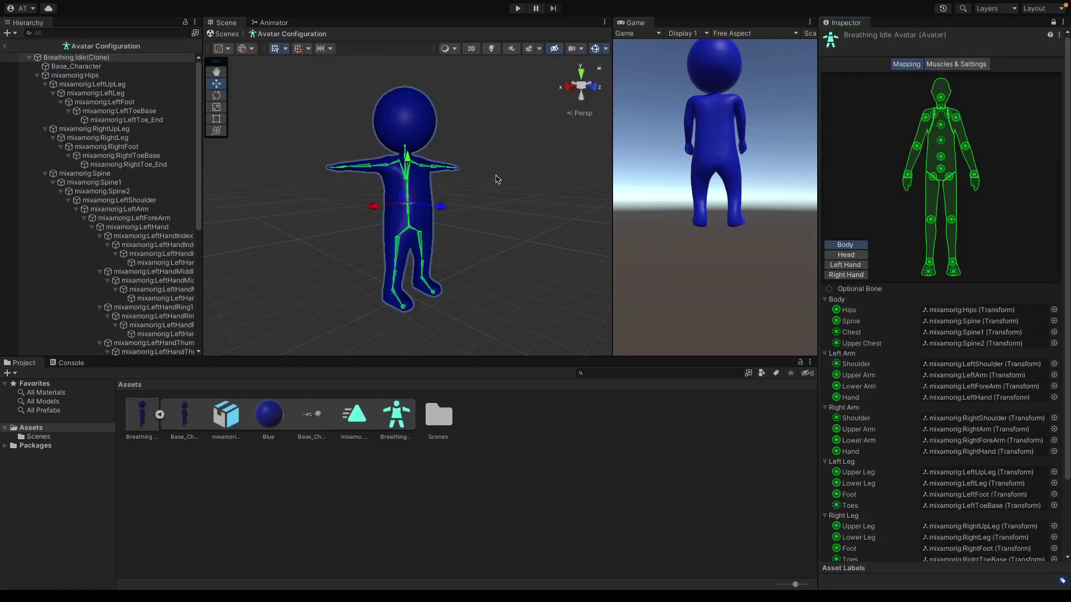
pyautogui.moveTo(496, 175)
pyautogui.keyDown('alt'); pyautogui.mouseDown()
pyautogui.moveTo(510, 190)
pyautogui.moveTo(479, 179)
pyautogui.moveTo(489, 176)
pyautogui.mouseUp(); pyautogui.keyUp('alt')
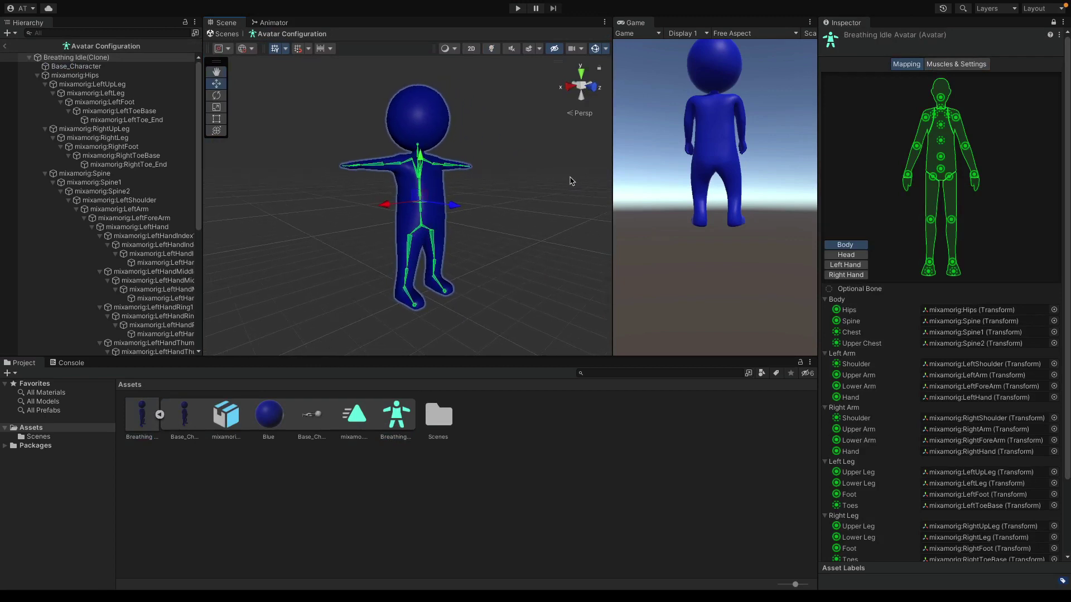
pyautogui.click(4, 45)
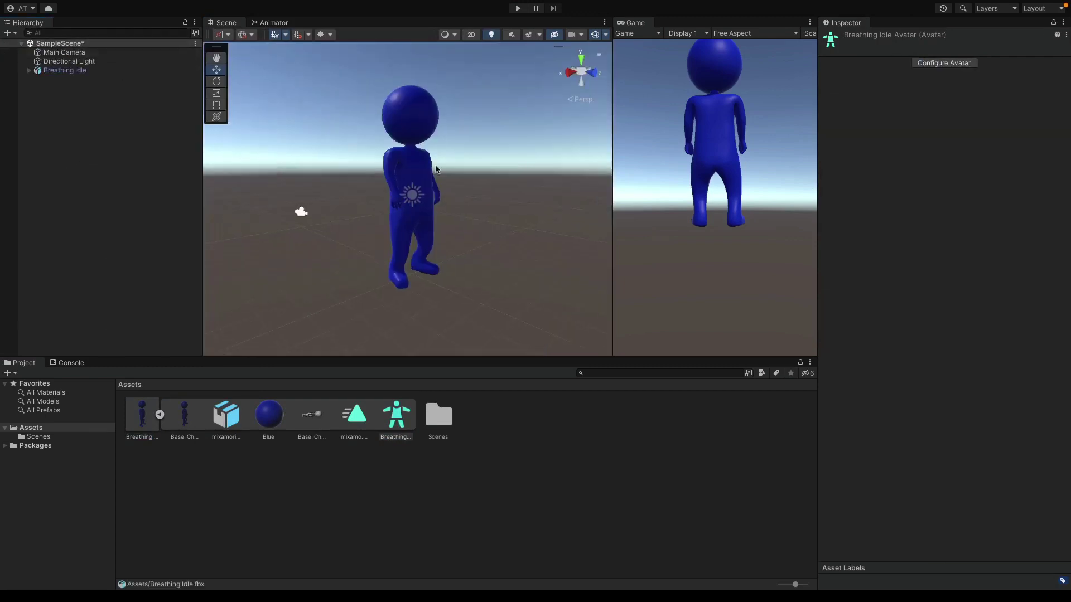
# Create a New Animator Controller asset in Assets and open it in the Animator
pyautogui.click(141, 416)
pyautogui.click(160, 415)
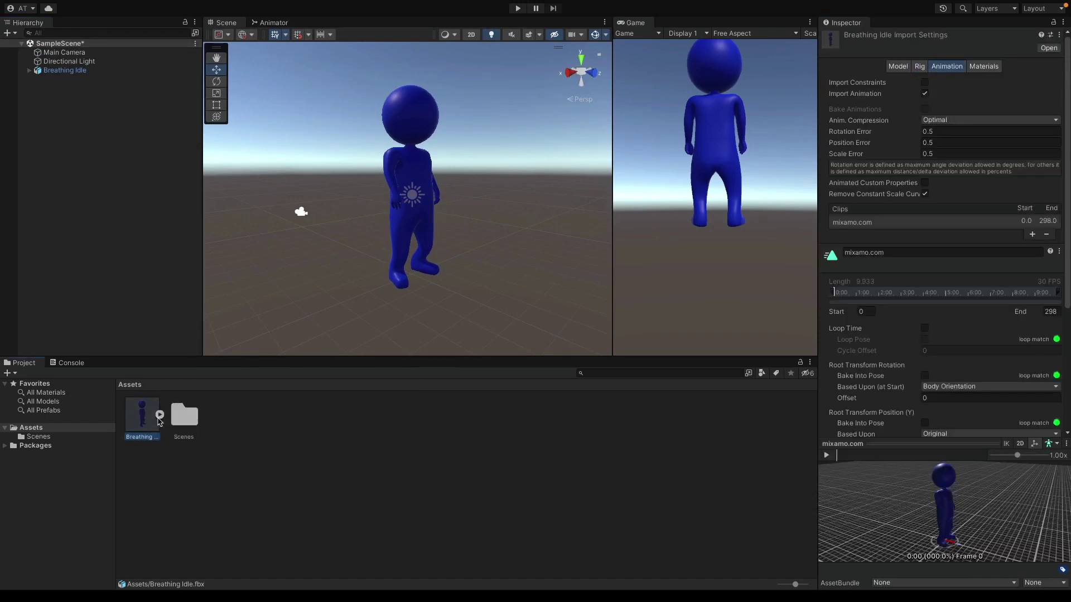
pyautogui.rightClick(285, 420)
pyautogui.moveTo(342, 290)
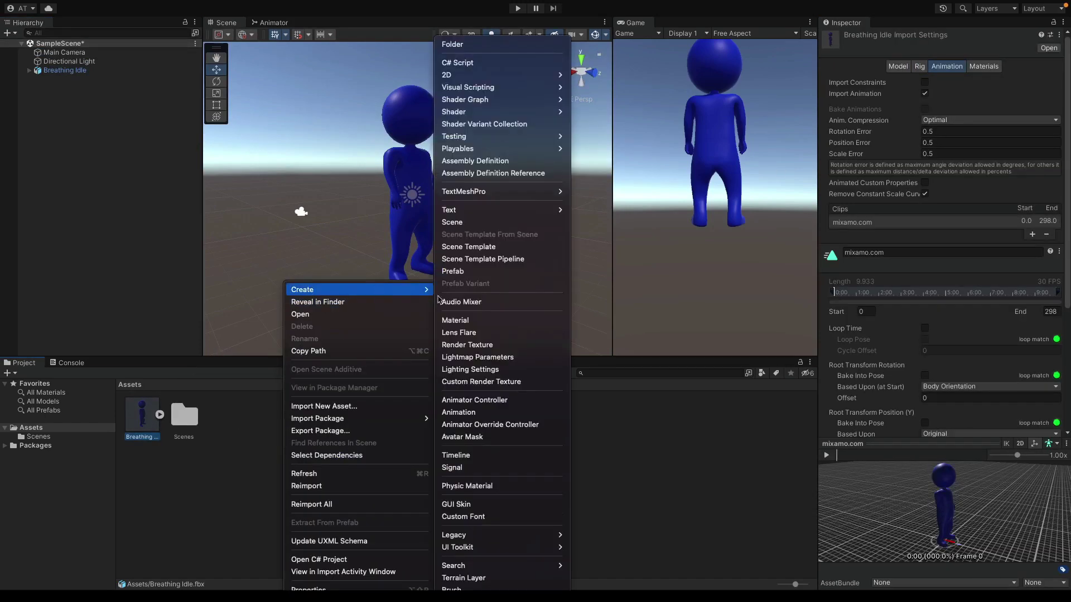
pyautogui.click(473, 401)
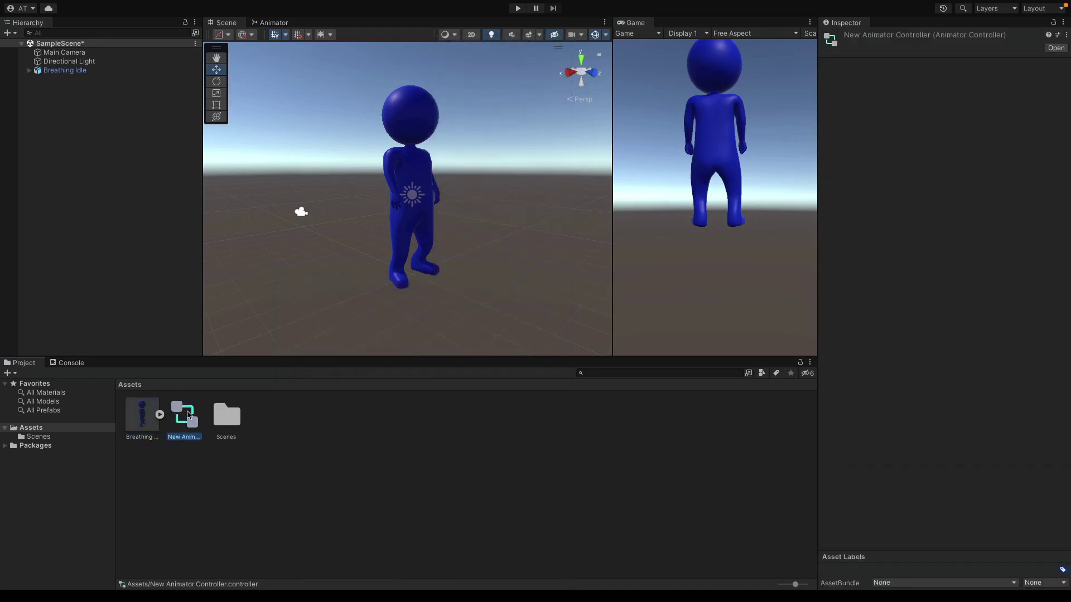
pyautogui.doubleClick(188, 416)
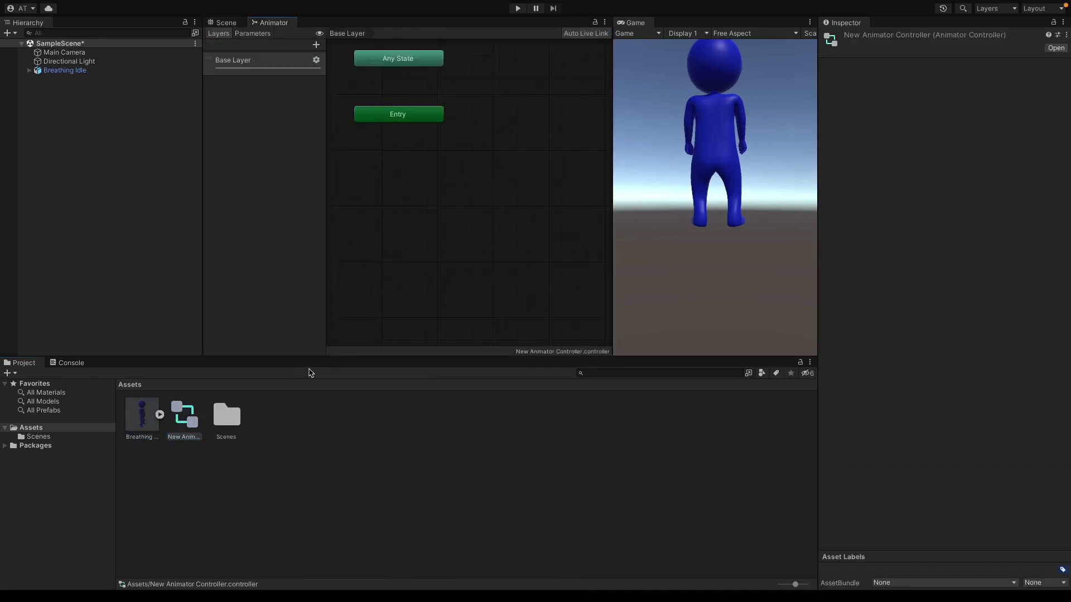
# Add Breathing Idle's mixamo_com clip to the Base Layer as the default state
pyautogui.click(161, 416)
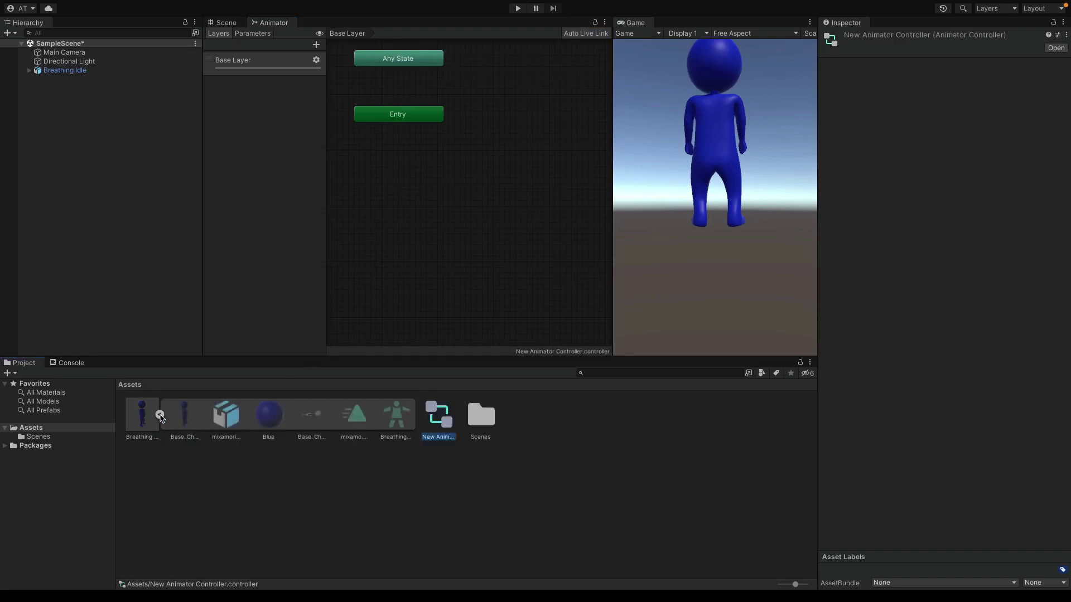
pyautogui.click(360, 419)
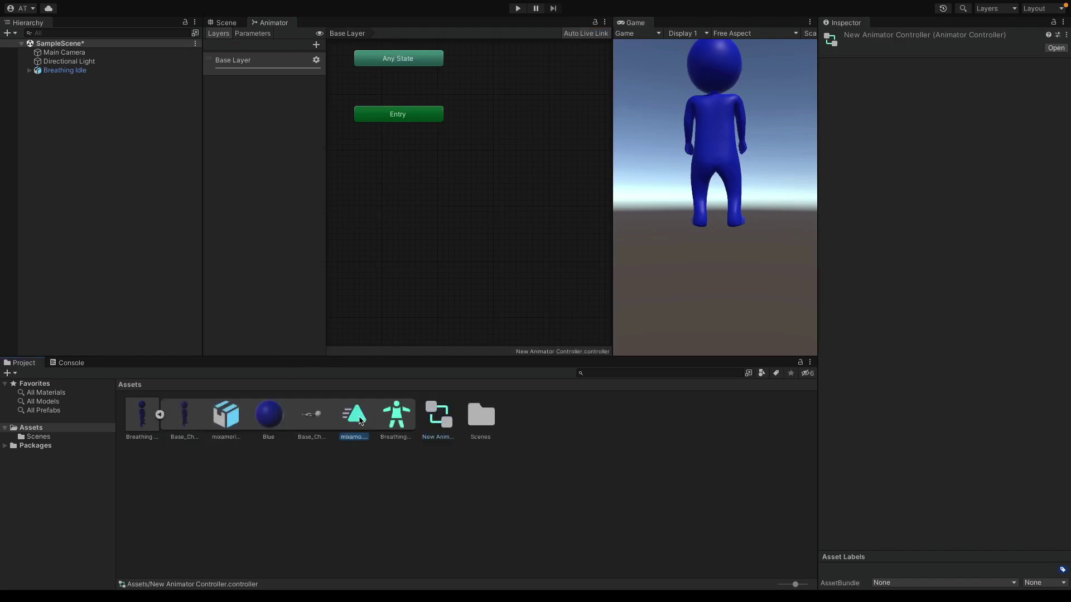
pyautogui.moveTo(360, 419); pyautogui.dragTo(407, 213)
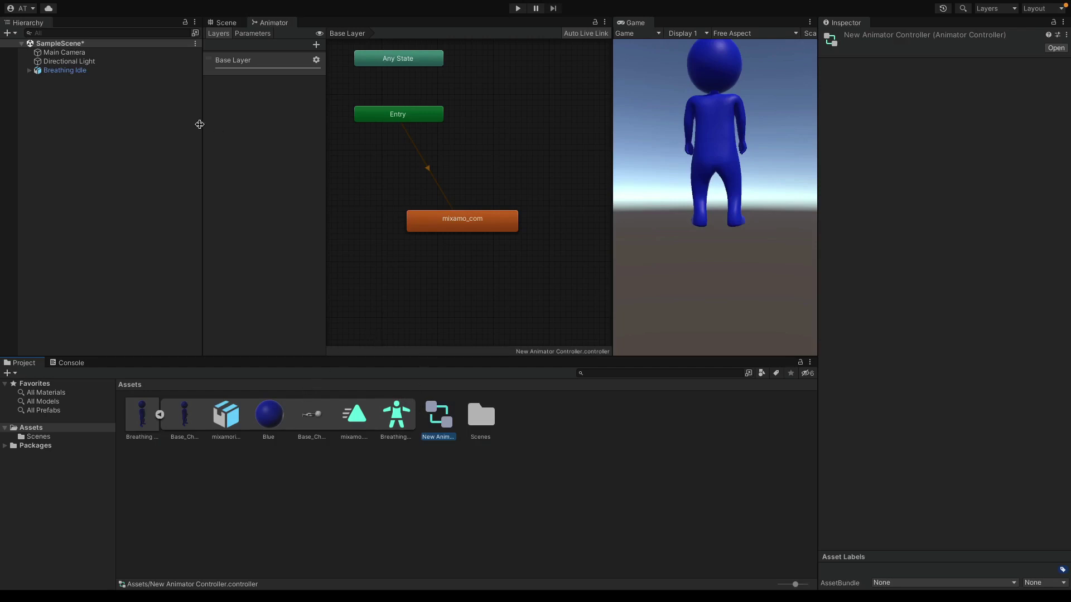
pyautogui.click(86, 74)
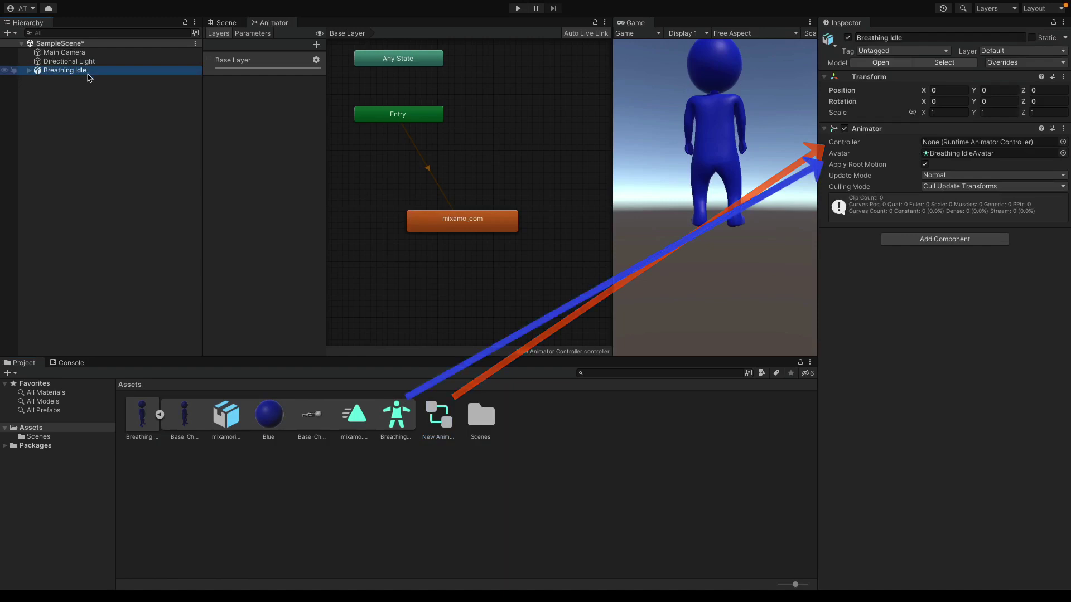
# Assign New Animator Controller to Breathing Idle's Animator Controller field and run play mode
pyautogui.click(159, 414)
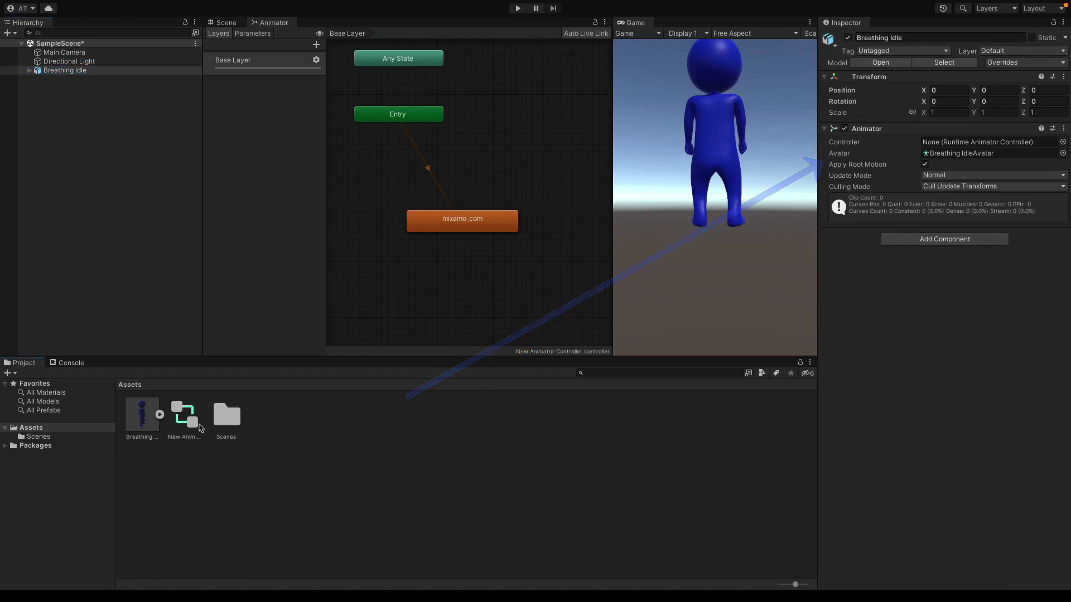
pyautogui.moveTo(190, 421); pyautogui.dragTo(951, 144)
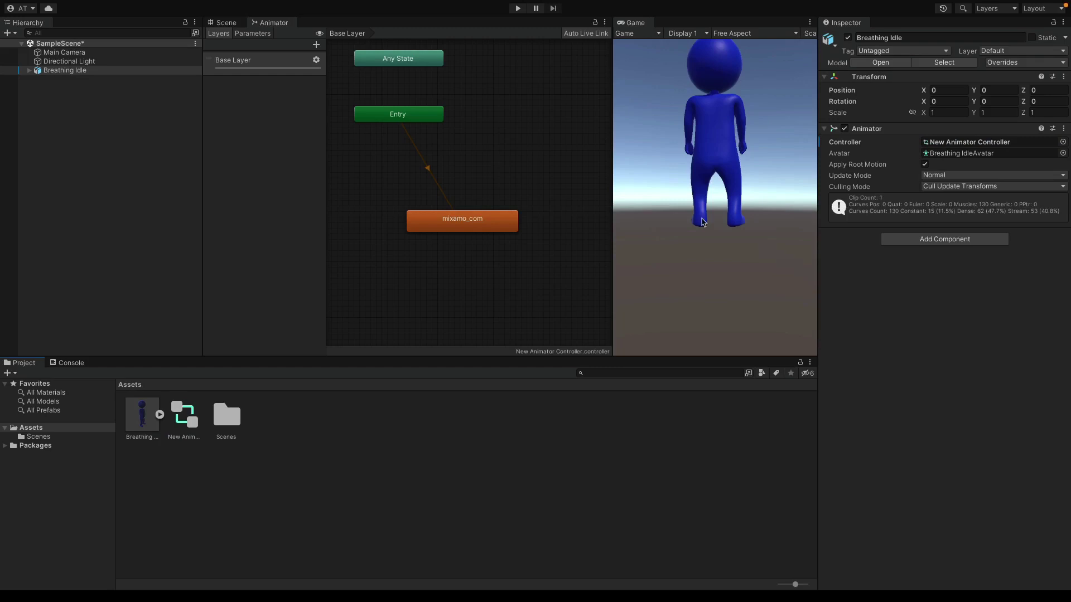
pyautogui.click(518, 9)
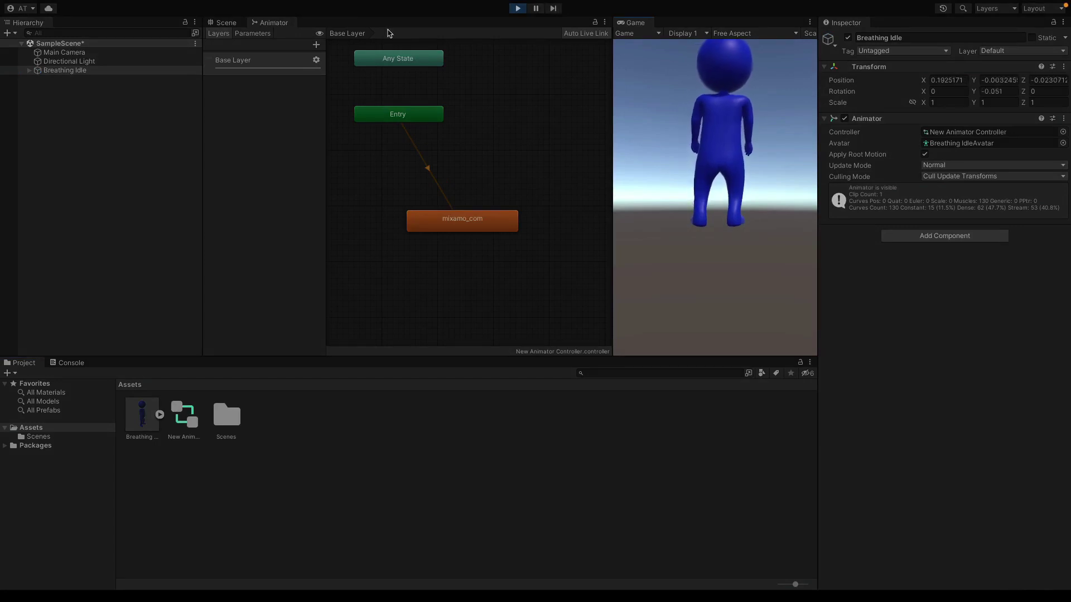
pyautogui.click(226, 23)
pyautogui.click(349, 116)
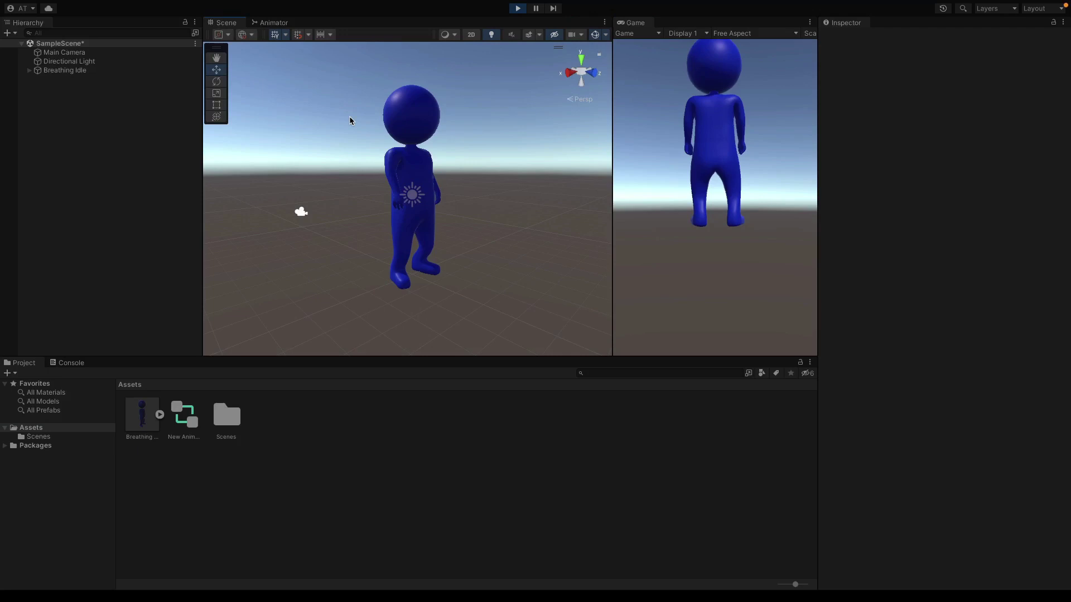
# Turn on Loop Time for the mixamo.com clip, apply, and play to test it
pyautogui.click(160, 414)
pyautogui.click(136, 413)
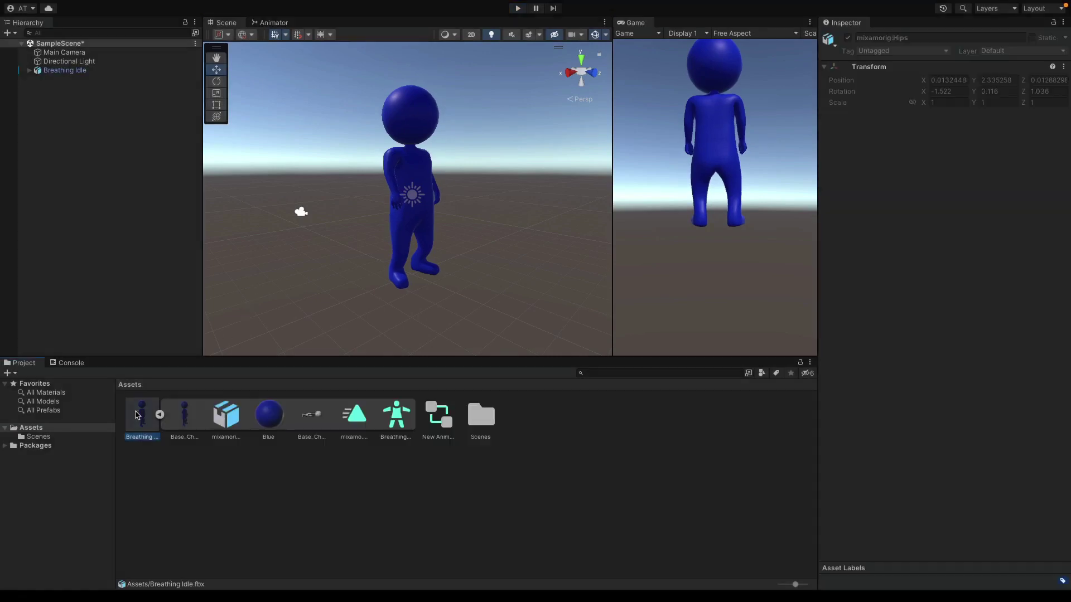
pyautogui.scroll(-3, 961, 185)
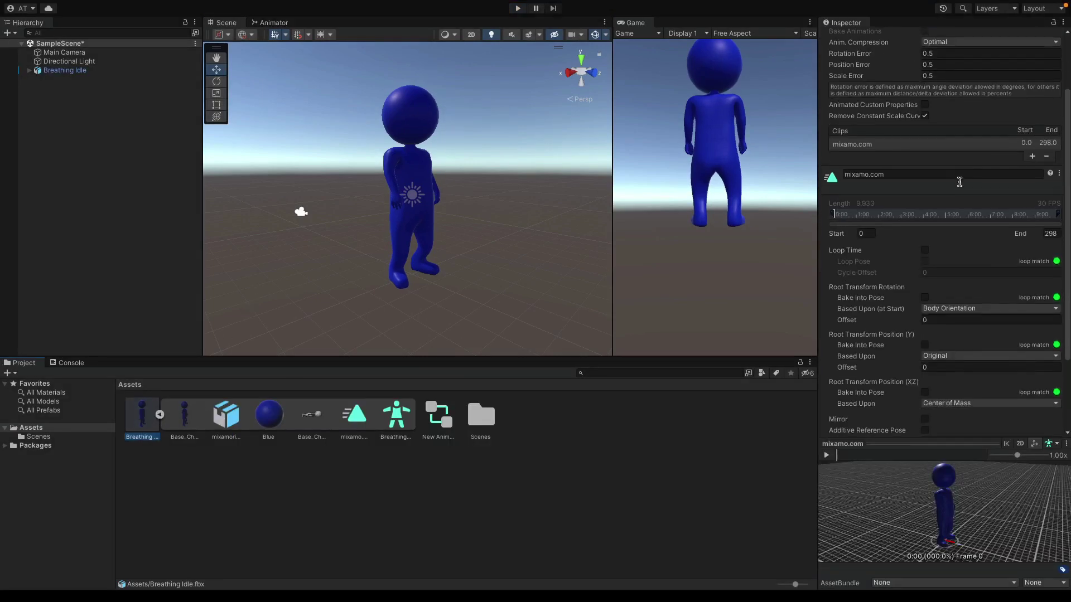
pyautogui.click(925, 241)
pyautogui.click(270, 22)
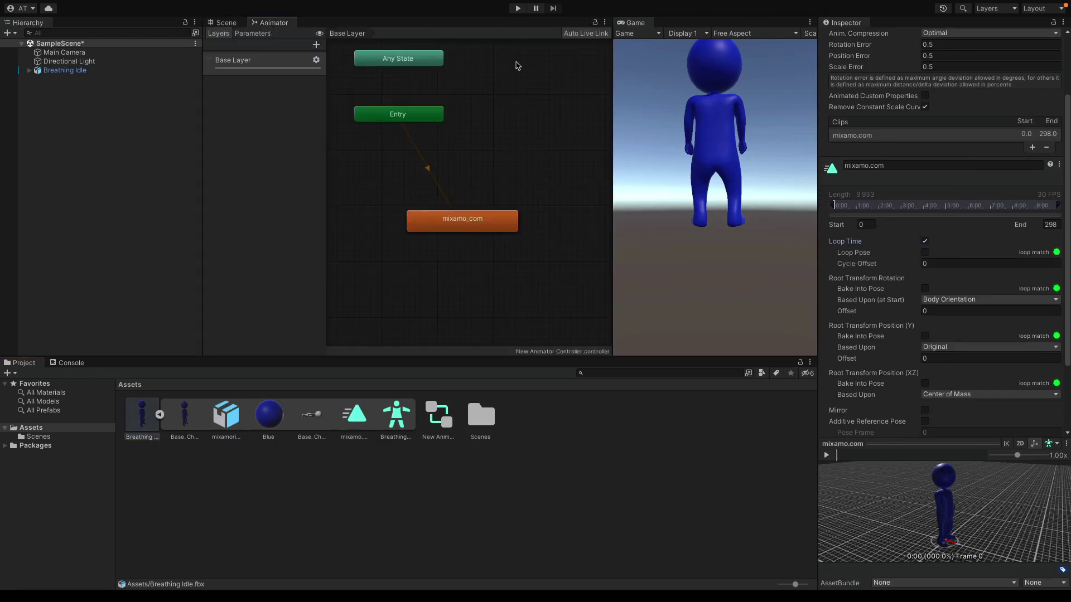
pyautogui.click(517, 8)
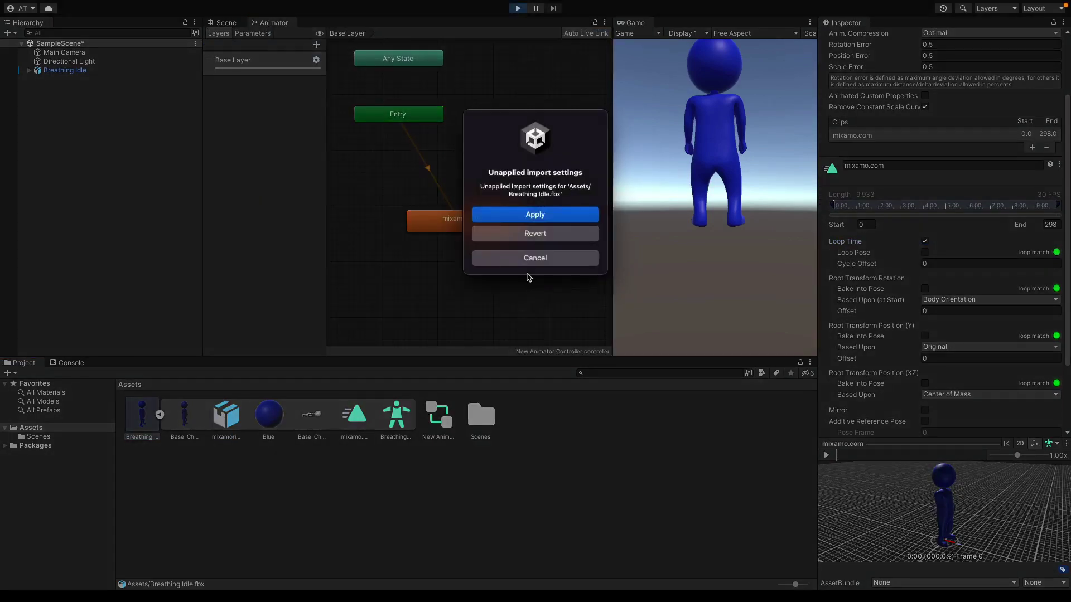
pyautogui.click(546, 218)
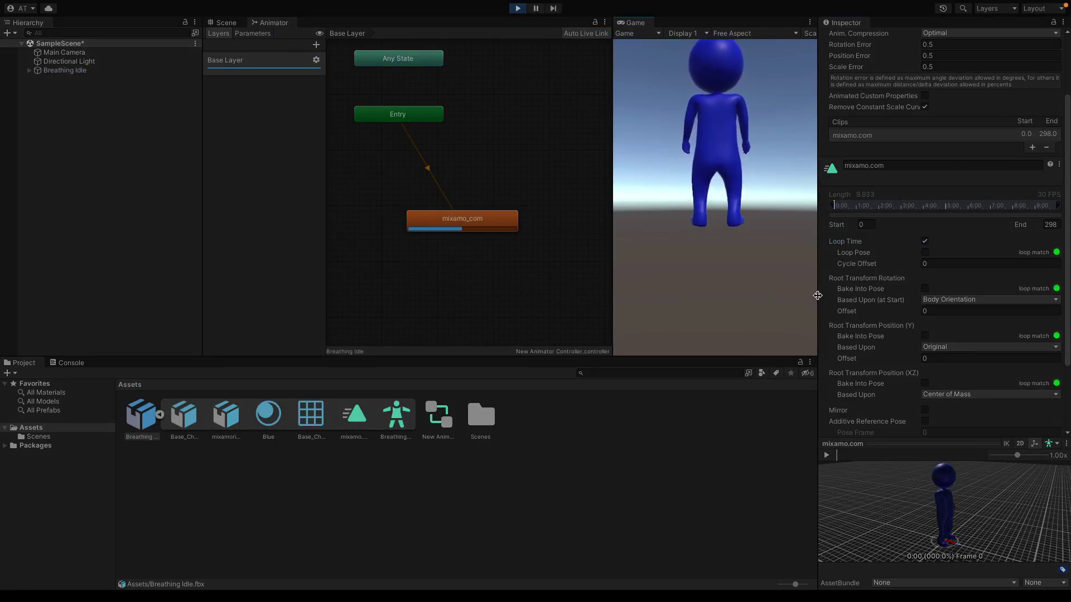
# Resize the panels to enlarge the state graph and game views, then stop play mode
pyautogui.moveTo(818, 325); pyautogui.dragTo(885, 334)
pyautogui.moveTo(741, 357); pyautogui.dragTo(741, 455)
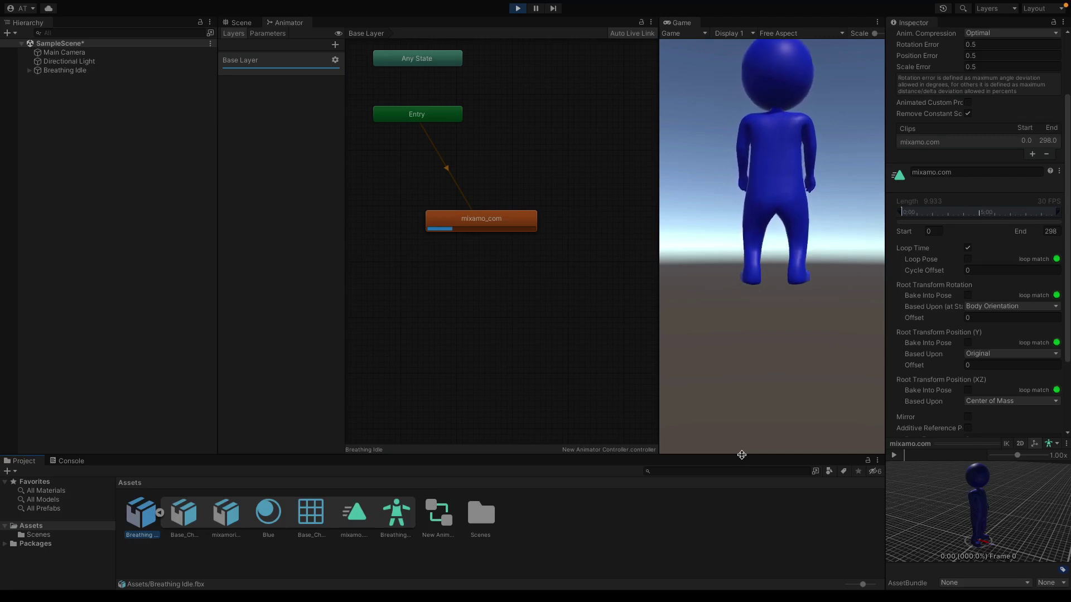
pyautogui.press('Left')
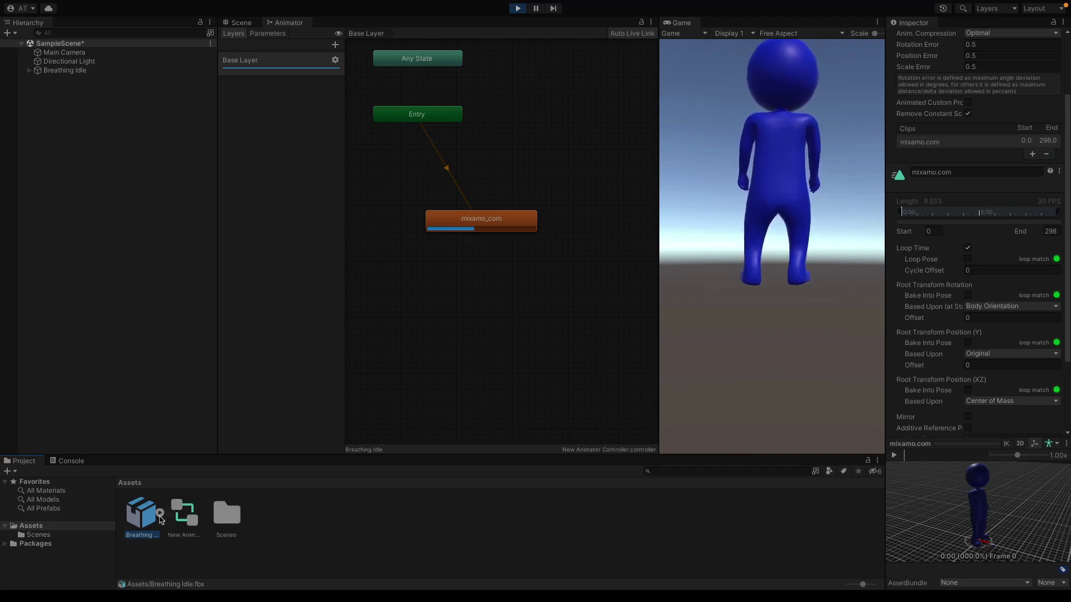
pyautogui.click(517, 9)
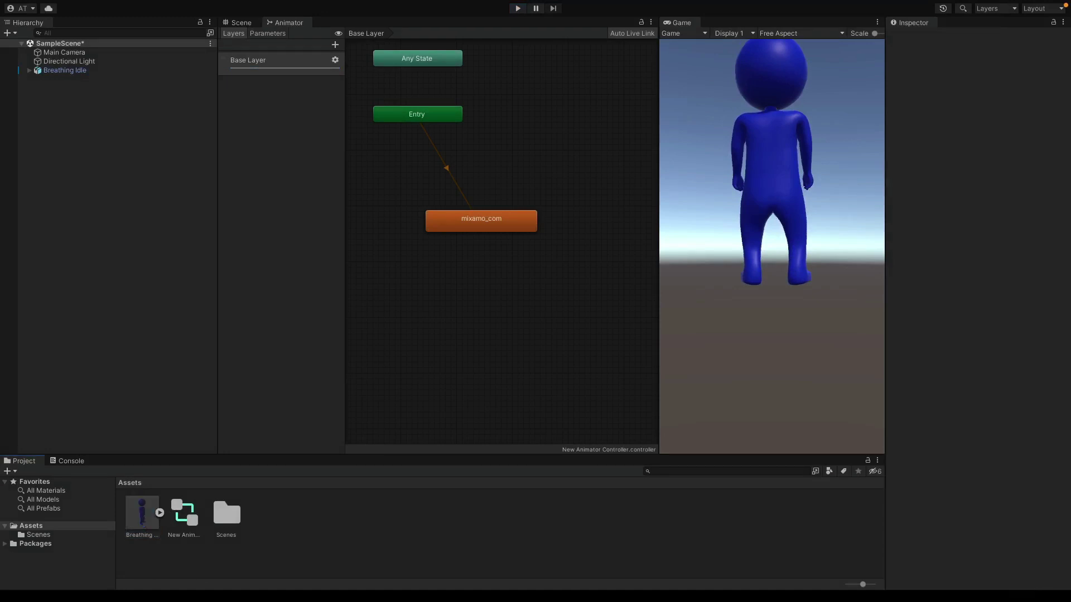
# Import the Silly Dancing FBX and add its clip as a Silly Dancing state
pyautogui.moveTo(357, 601); pyautogui.dragTo(318, 513)
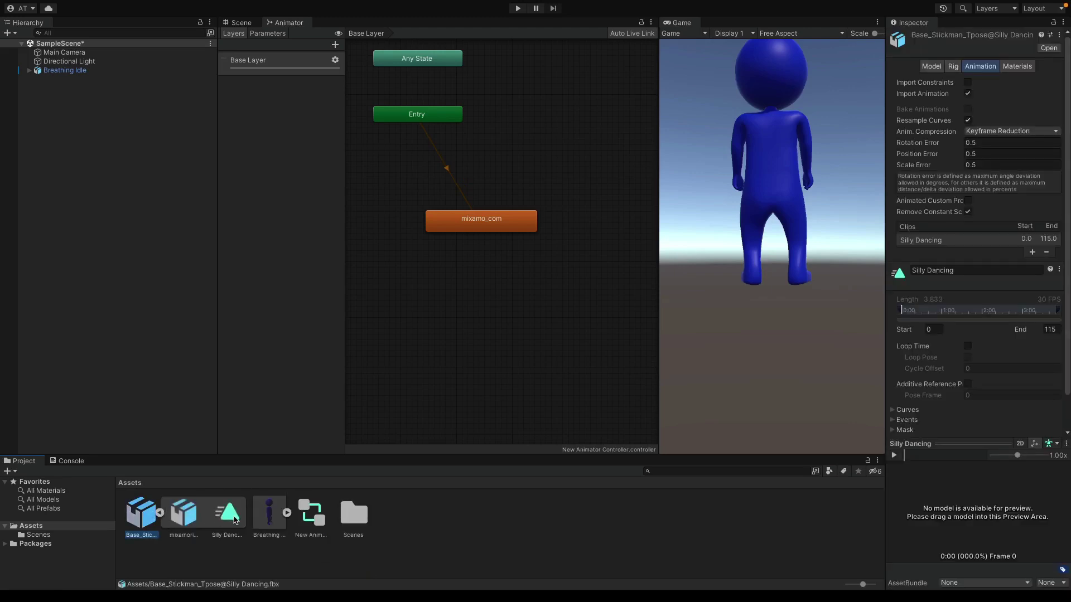
pyautogui.moveTo(234, 520); pyautogui.dragTo(352, 341)
pyautogui.moveTo(467, 300); pyautogui.dragTo(547, 178)
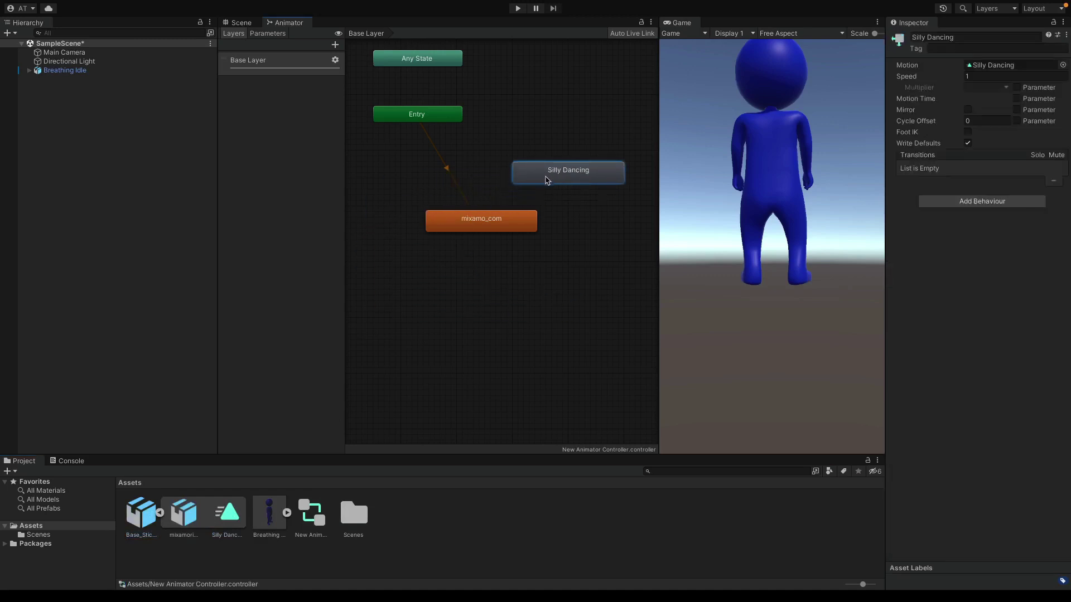
# Make a transition from mixamo_com to Silly Dancing and run play mode
pyautogui.click(547, 195)
pyautogui.click(516, 223)
pyautogui.rightClick(516, 223)
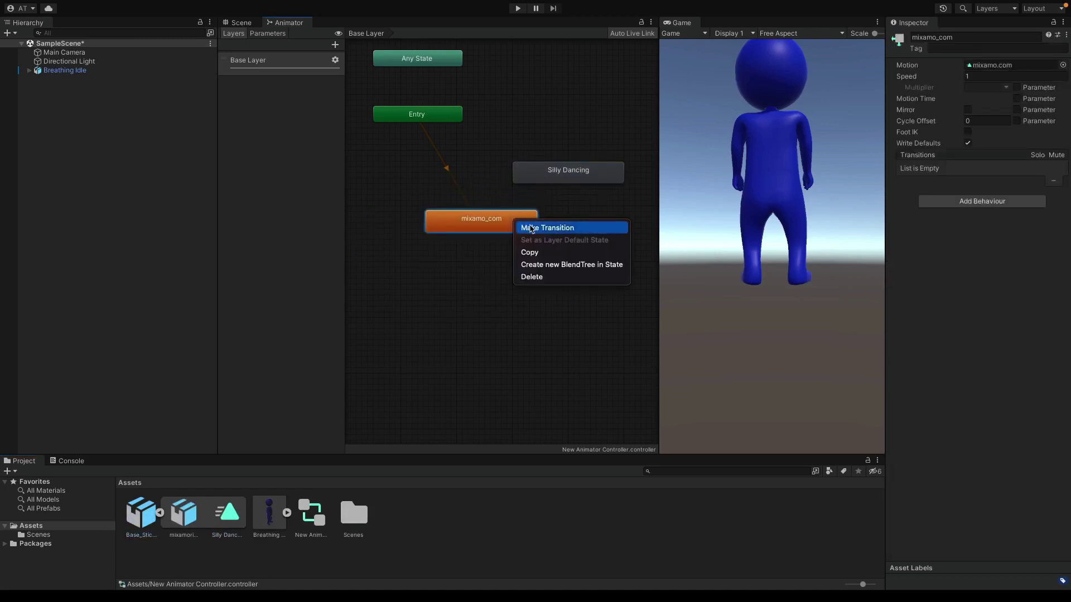
pyautogui.click(530, 228)
pyautogui.click(552, 172)
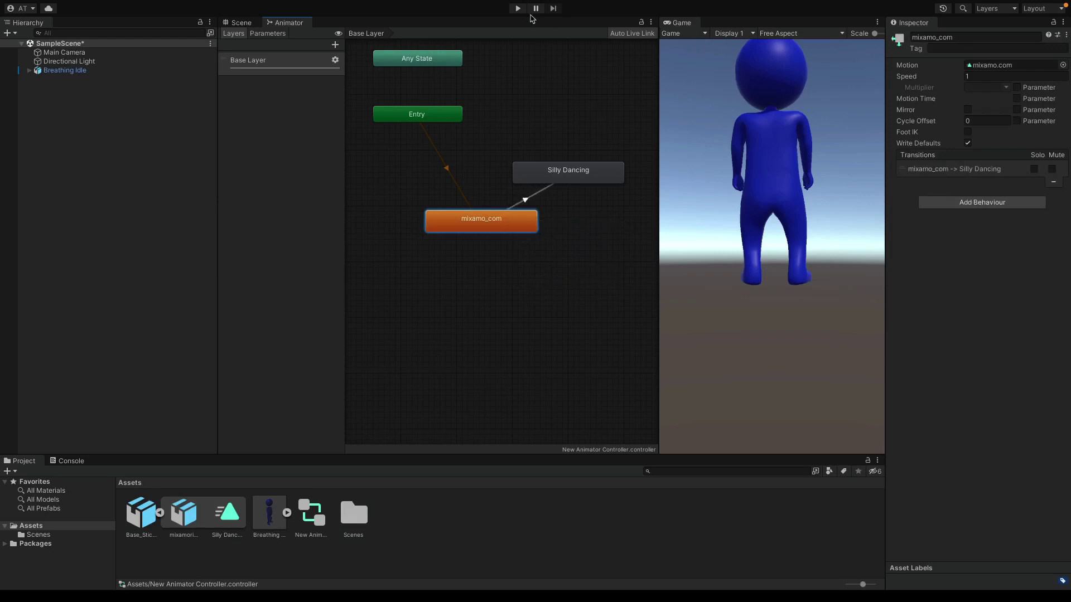
pyautogui.click(518, 8)
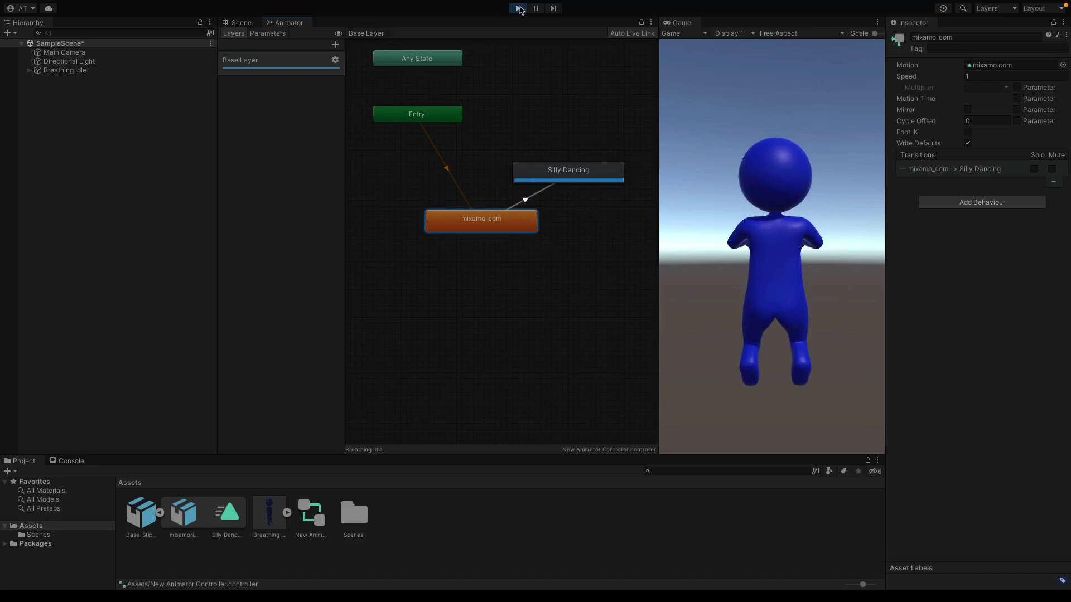
# Set Silly Dancing's rig to Humanoid, copying Breathing IdleAvatar as the source, and apply
pyautogui.click(517, 8)
pyautogui.click(139, 521)
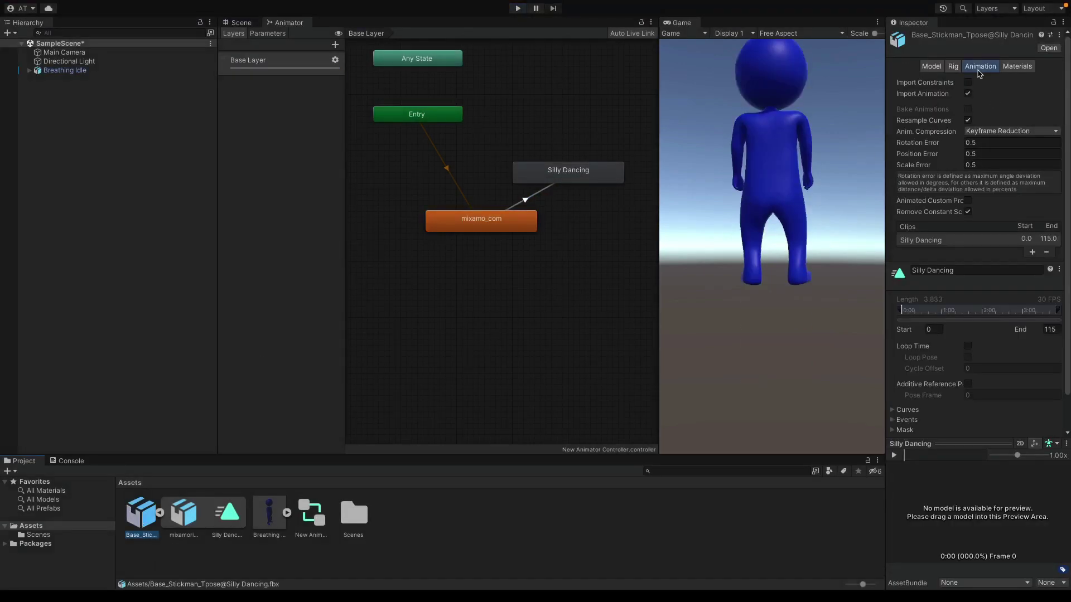
pyautogui.click(957, 67)
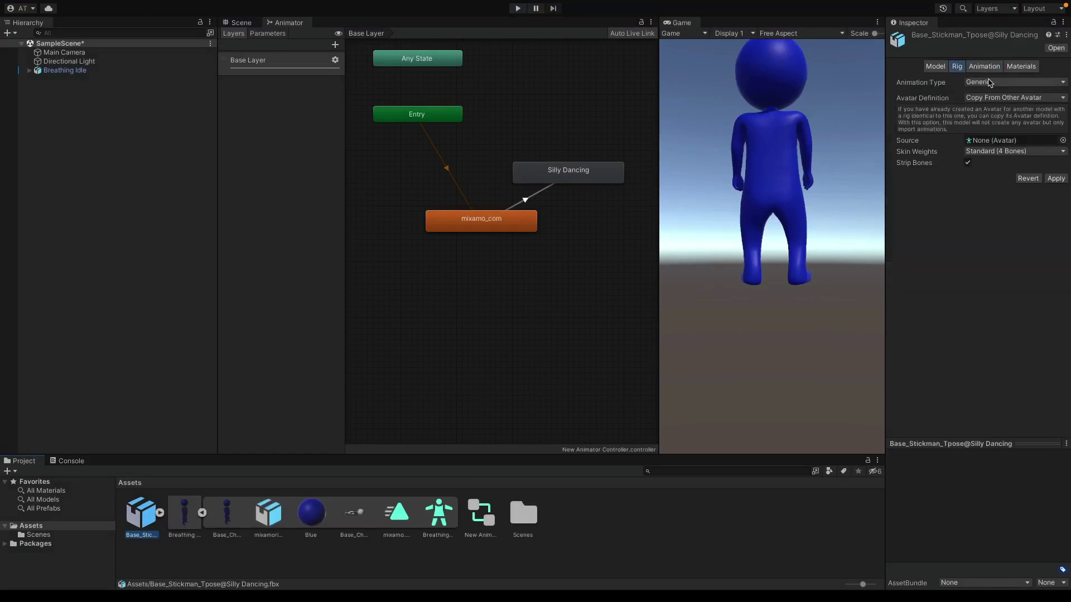
pyautogui.click(1004, 97)
pyautogui.click(989, 99)
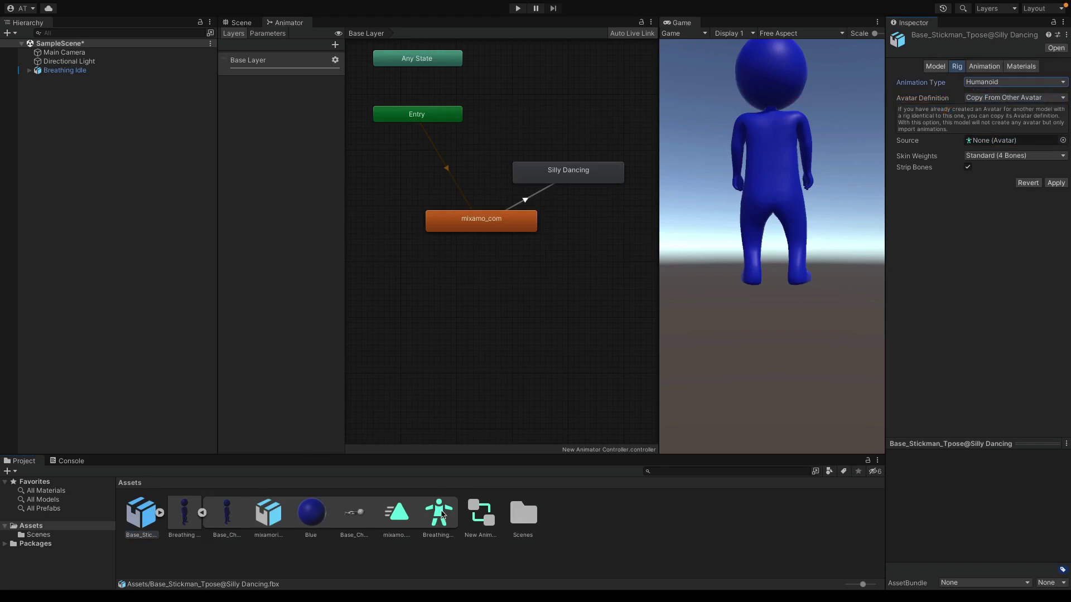
pyautogui.moveTo(442, 514); pyautogui.dragTo(1023, 140)
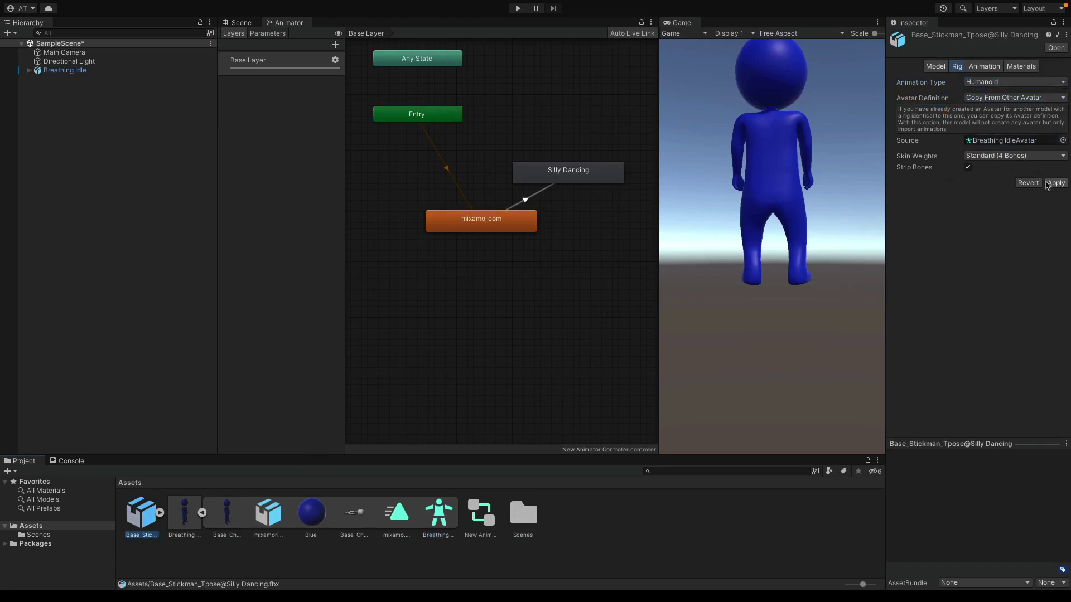
pyautogui.click(1052, 184)
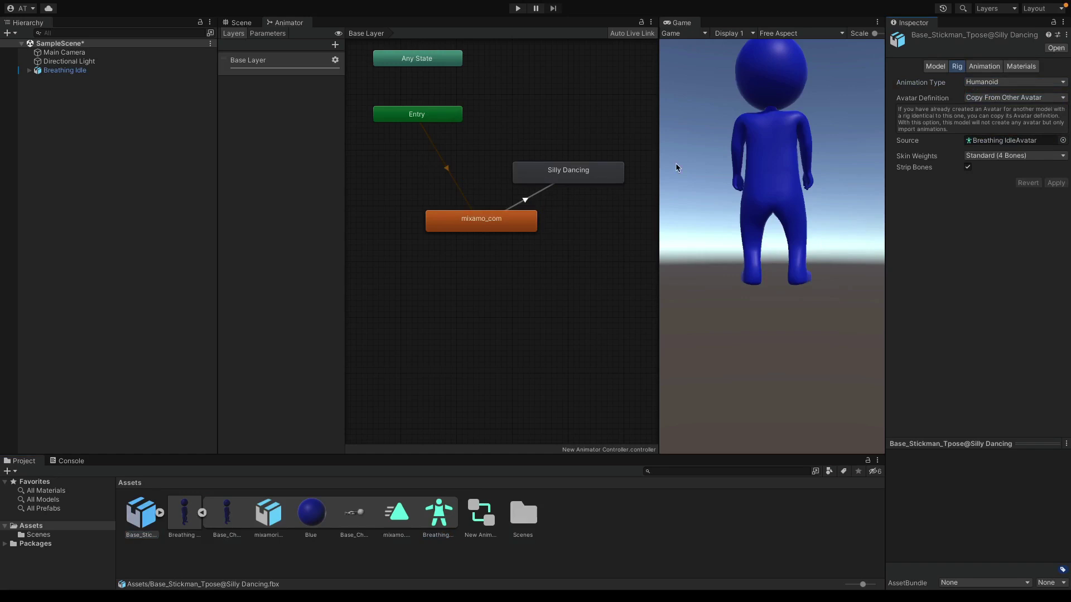
# Run play mode to watch the stickman move from mixamo_com into the dance
pyautogui.click(517, 9)
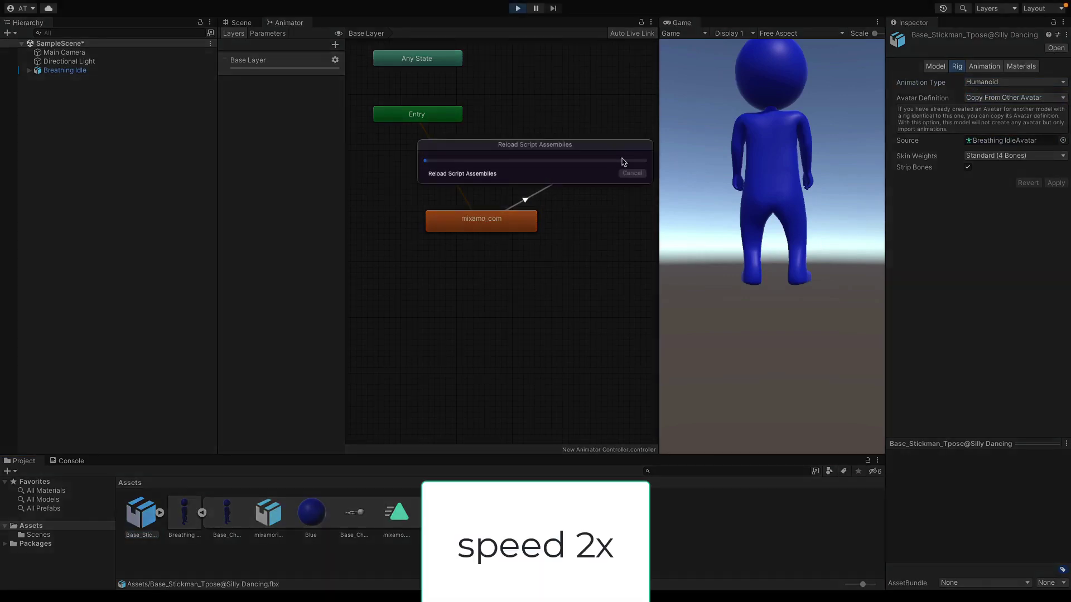
pyautogui.click(528, 229)
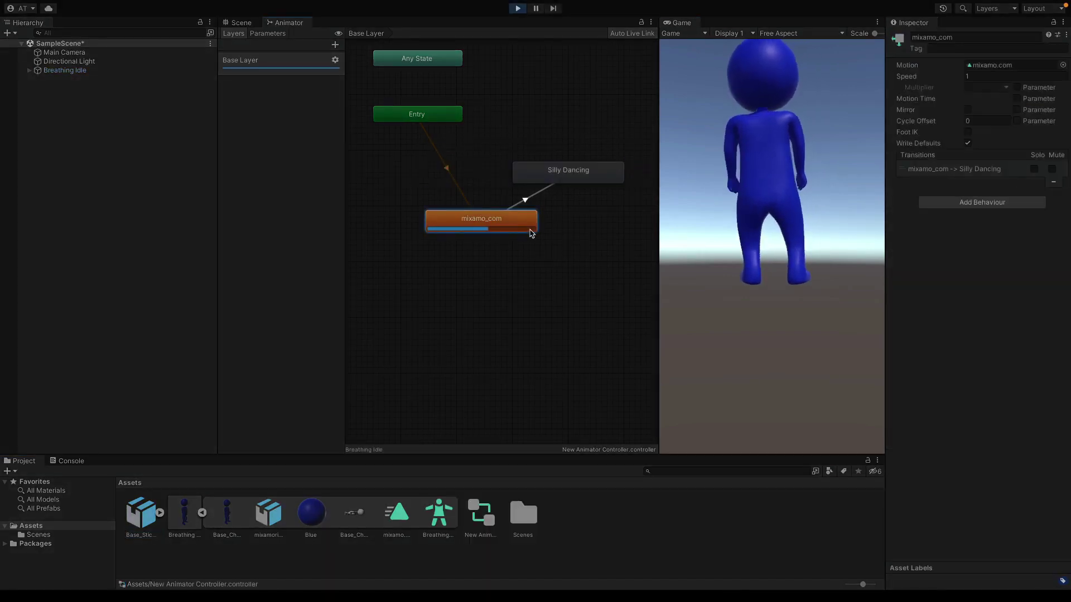
pyautogui.click(534, 263)
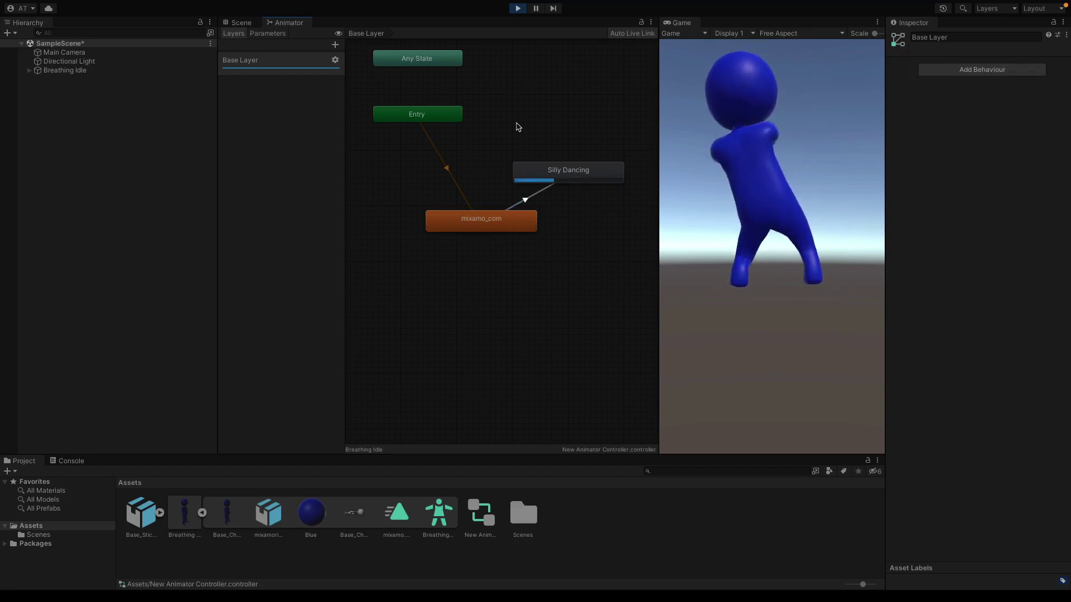
# Enable Loop Time on the Silly Dancing clip, apply, and replay to watch the continuous dance
pyautogui.click(241, 23)
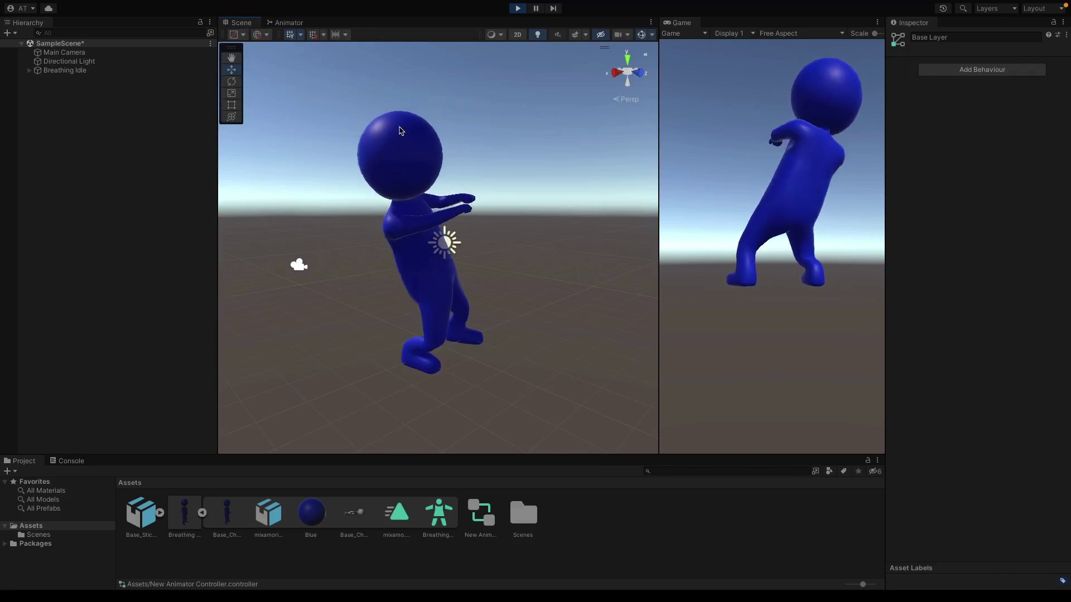
pyautogui.click(202, 512)
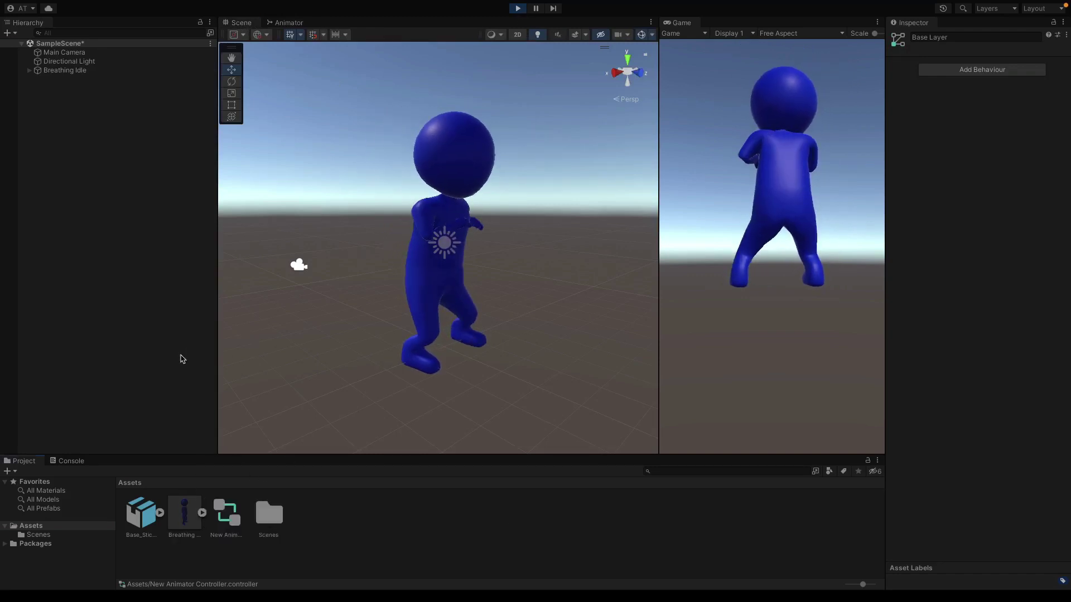
pyautogui.click(148, 520)
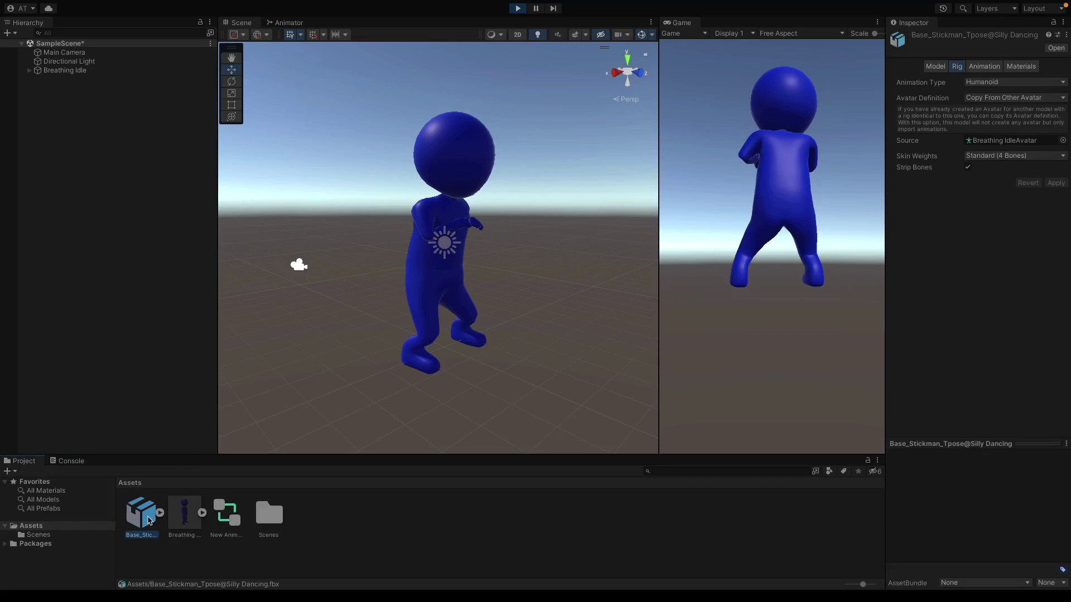
pyautogui.click(982, 66)
pyautogui.scroll(-2, 939, 269)
pyautogui.click(967, 282)
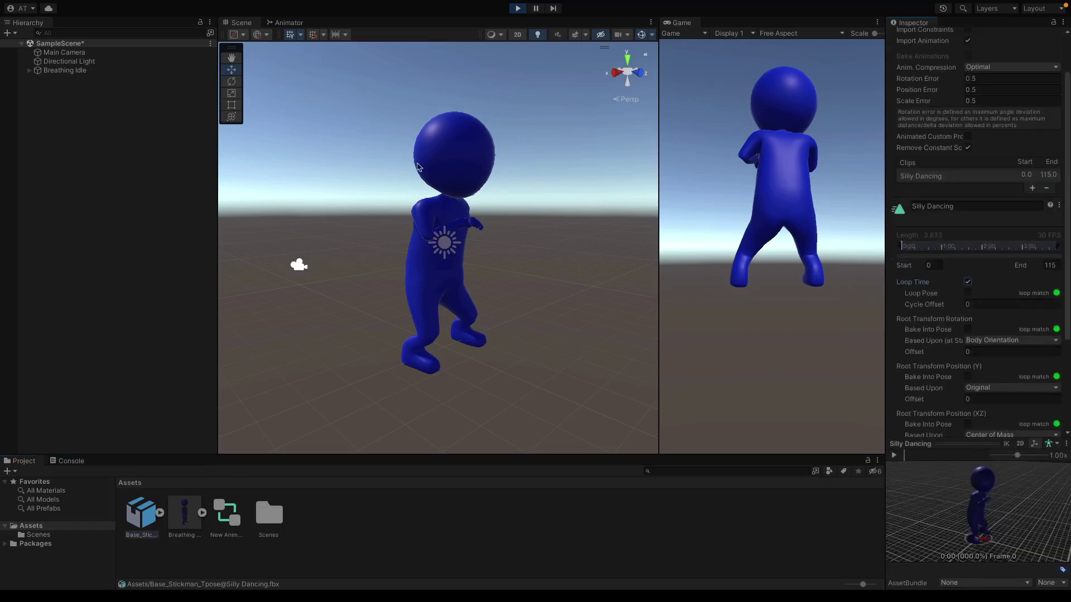
pyautogui.click(517, 8)
pyautogui.click(536, 223)
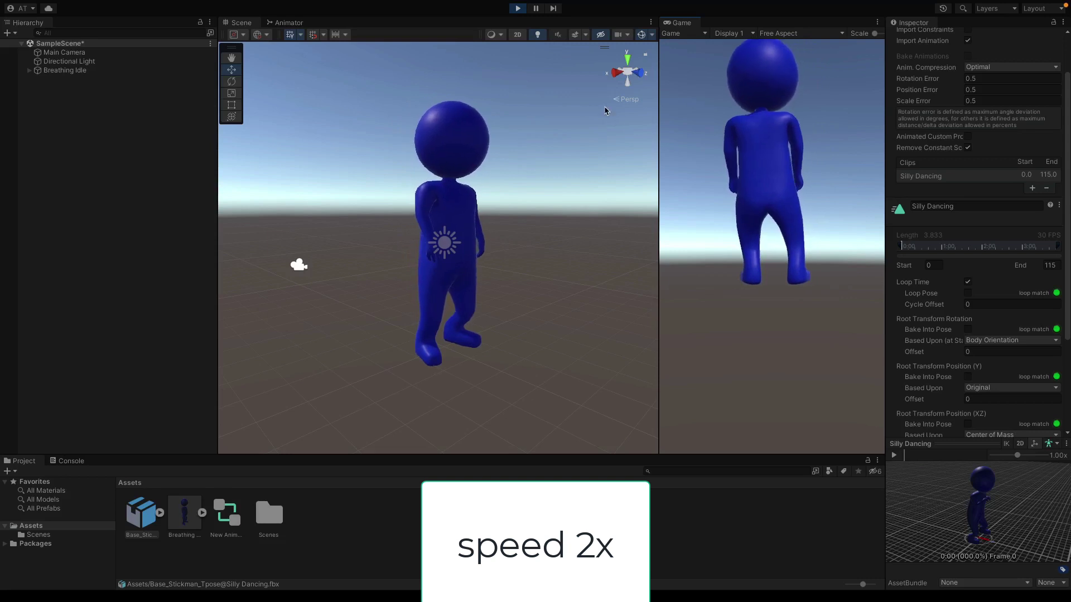
pyautogui.click(287, 23)
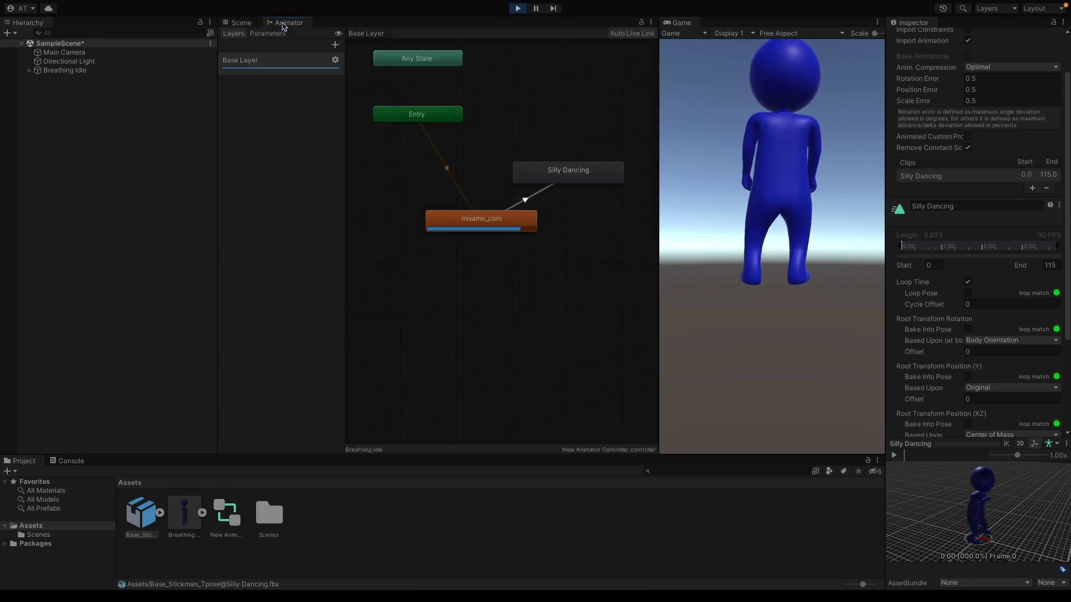
pyautogui.click(245, 24)
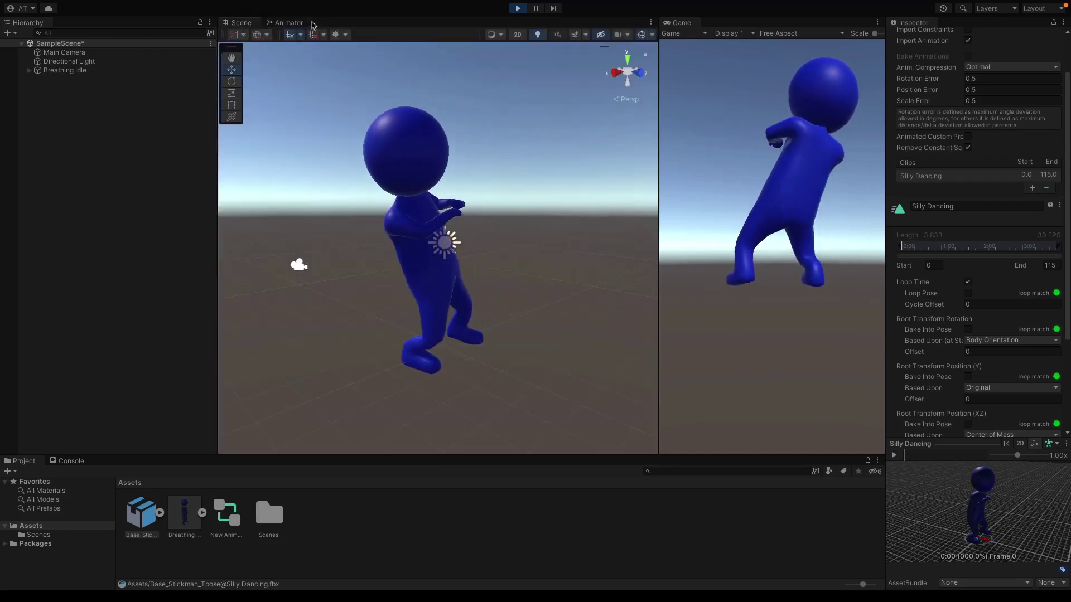
# Draw a Make Transition arrow from the Silly Dancing state to mixamo_com in the Animator
pyautogui.click(295, 22)
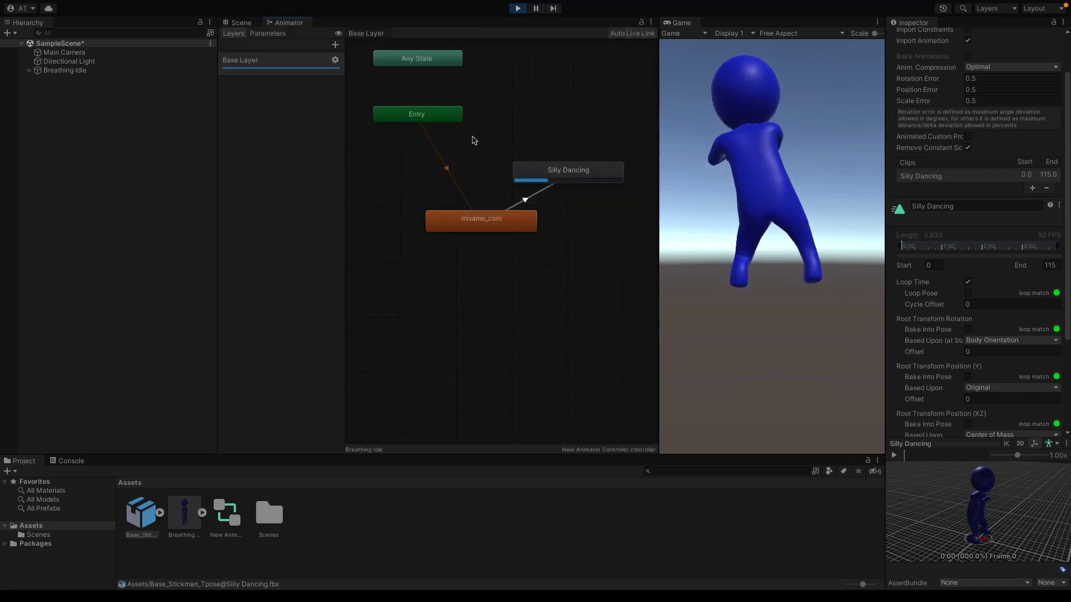
pyautogui.rightClick(545, 177)
pyautogui.click(578, 180)
pyautogui.click(493, 223)
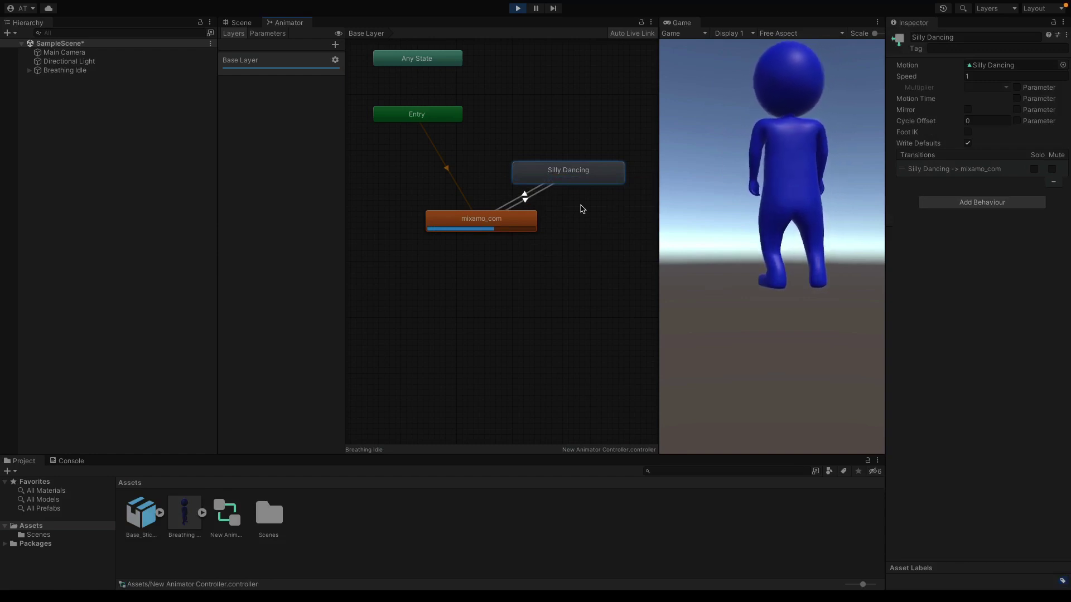
pyautogui.click(239, 23)
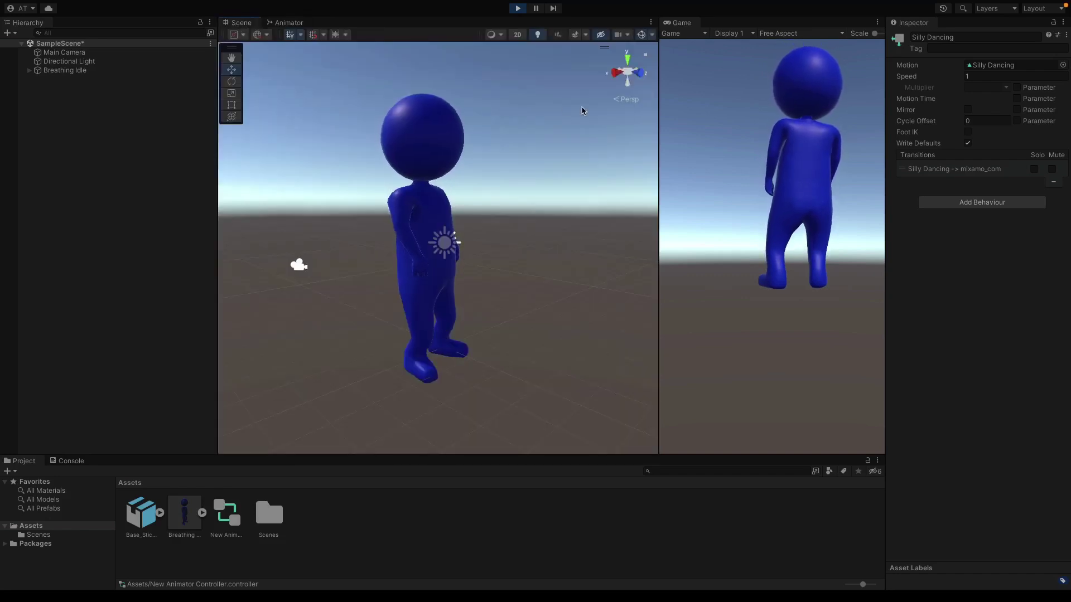